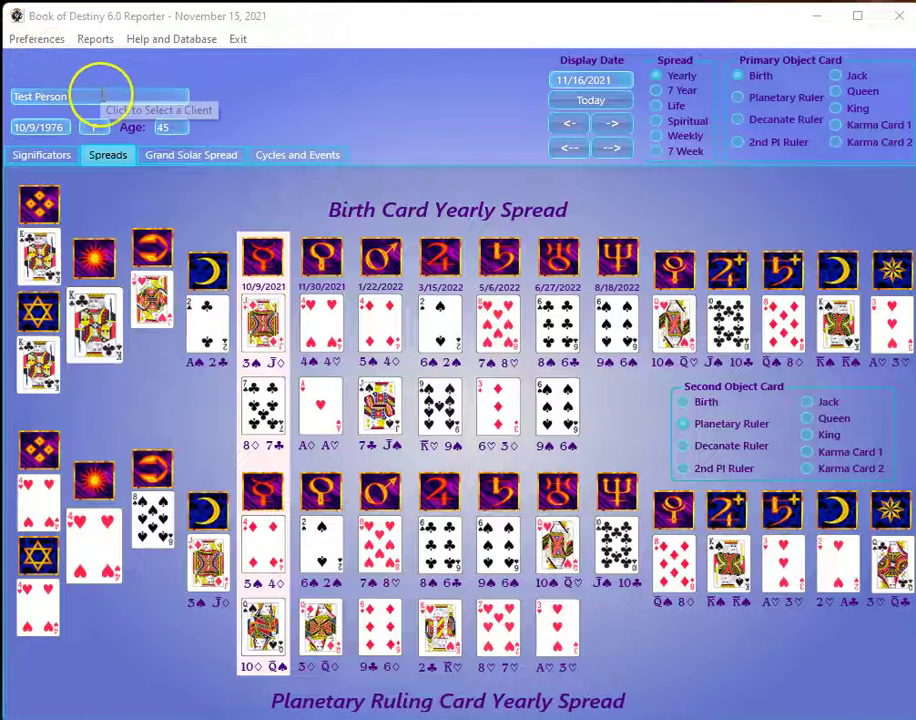
# Step: Open the client database and look through the records of several existing clients
pyautogui.click(37, 95)
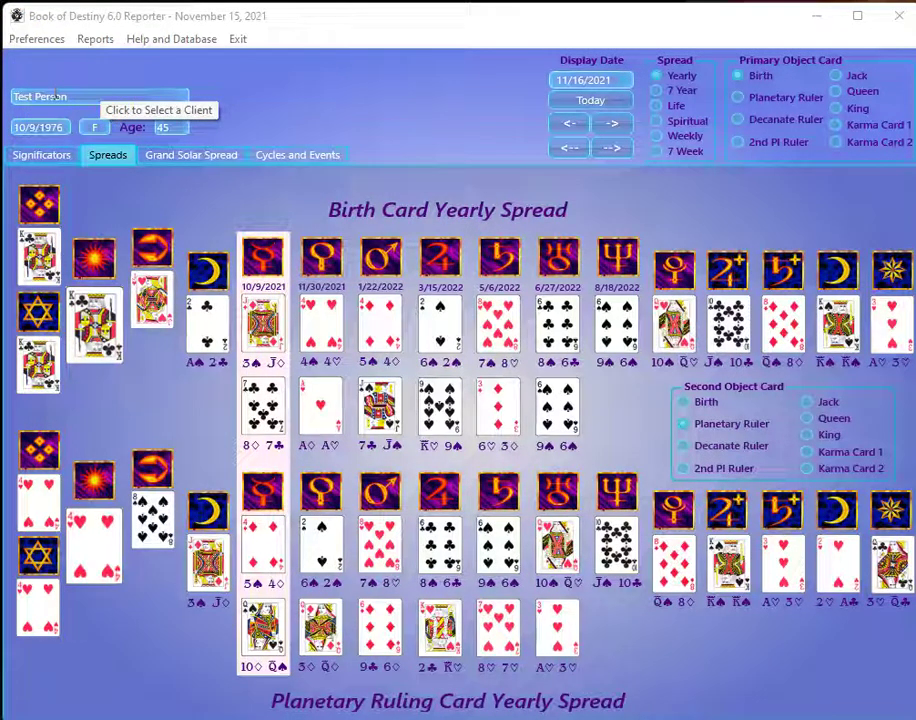
pyautogui.click(43, 94)
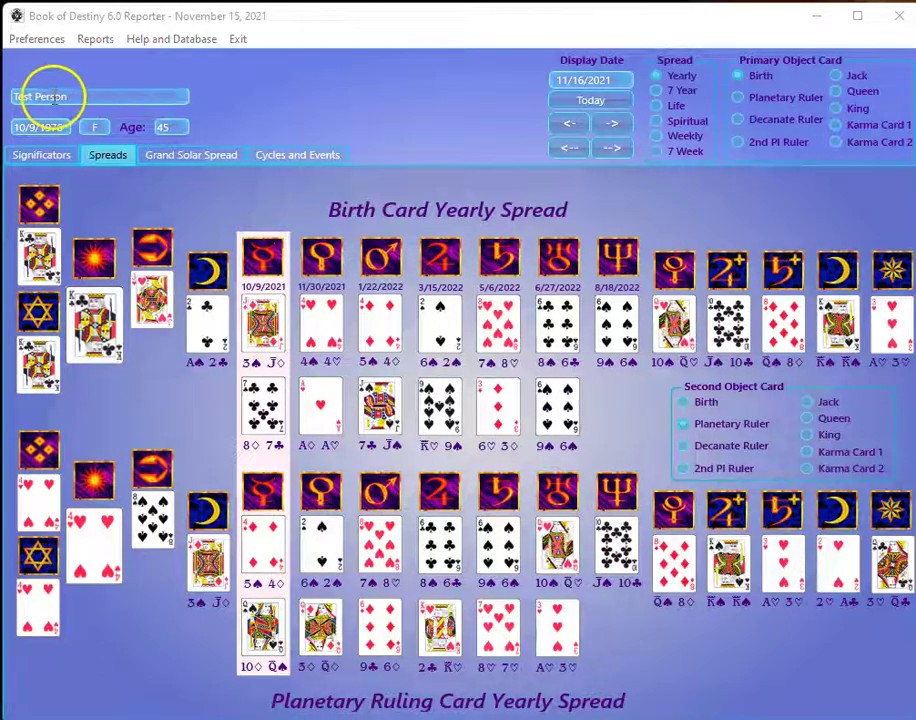
pyautogui.click(65, 95)
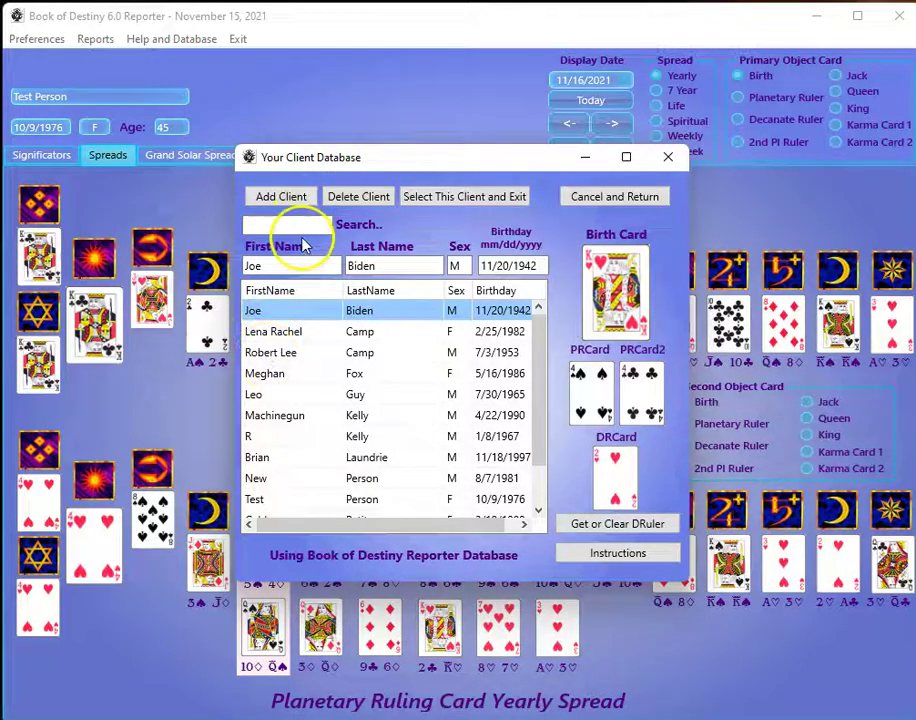
pyautogui.click(268, 440)
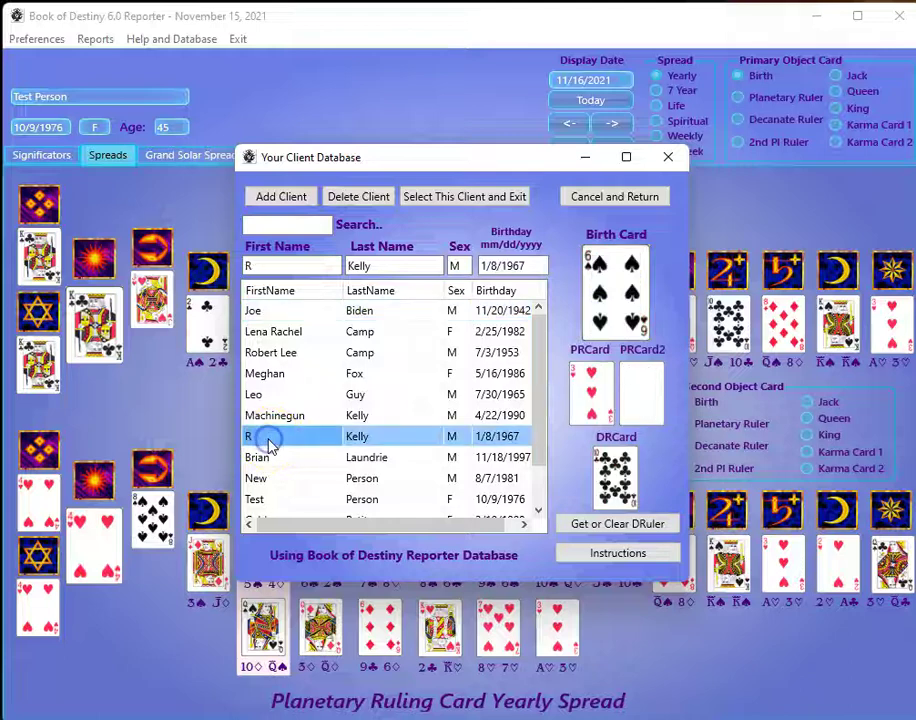
pyautogui.click(266, 418)
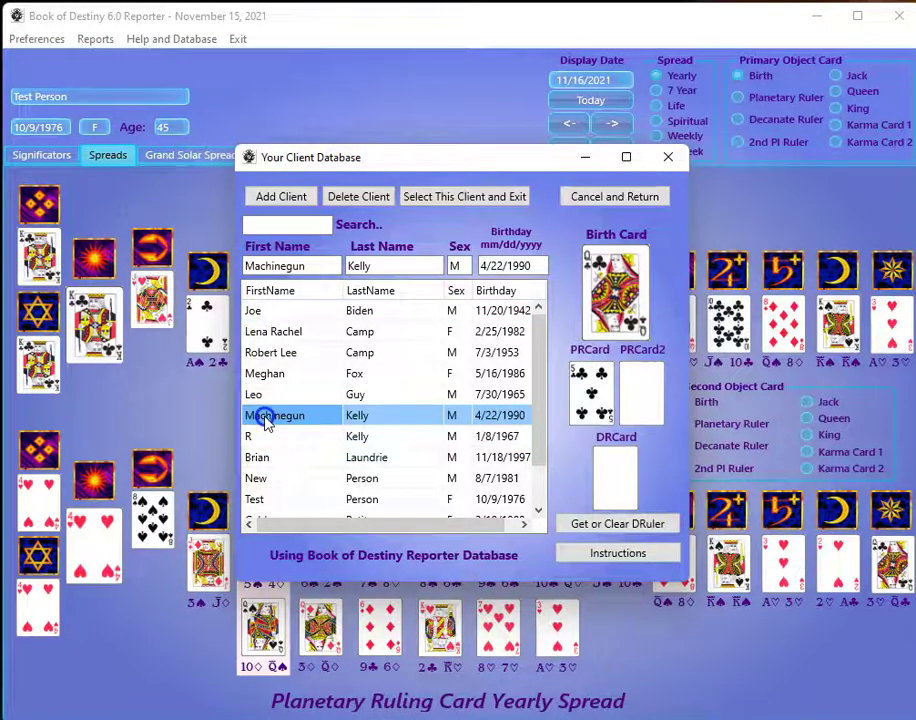
pyautogui.click(271, 480)
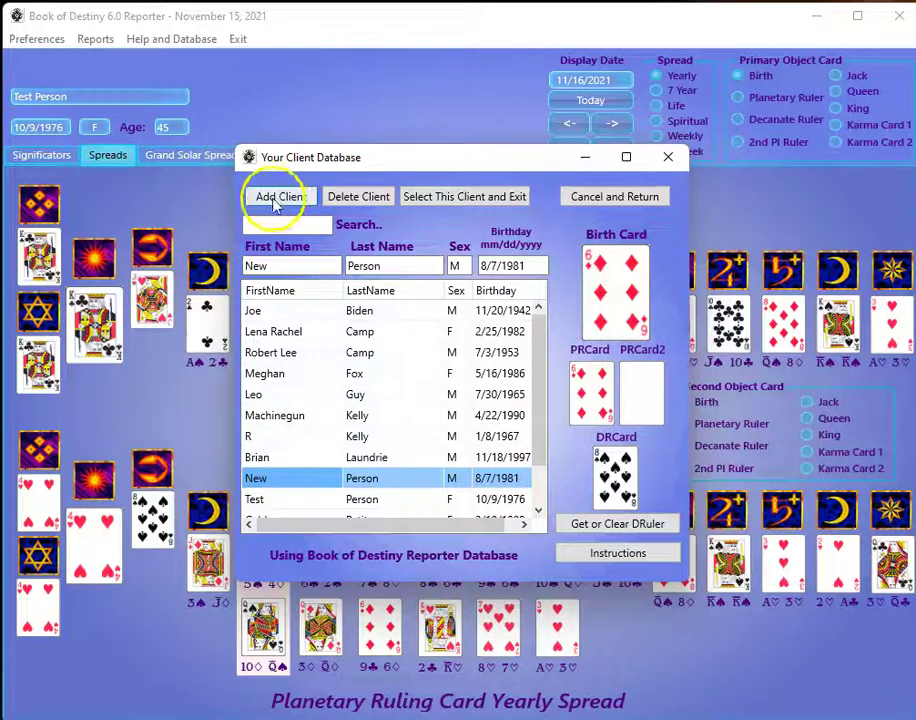
# Step: Add a male client with first name, last name and birthday, and load that client into the spreads
pyautogui.click(281, 197)
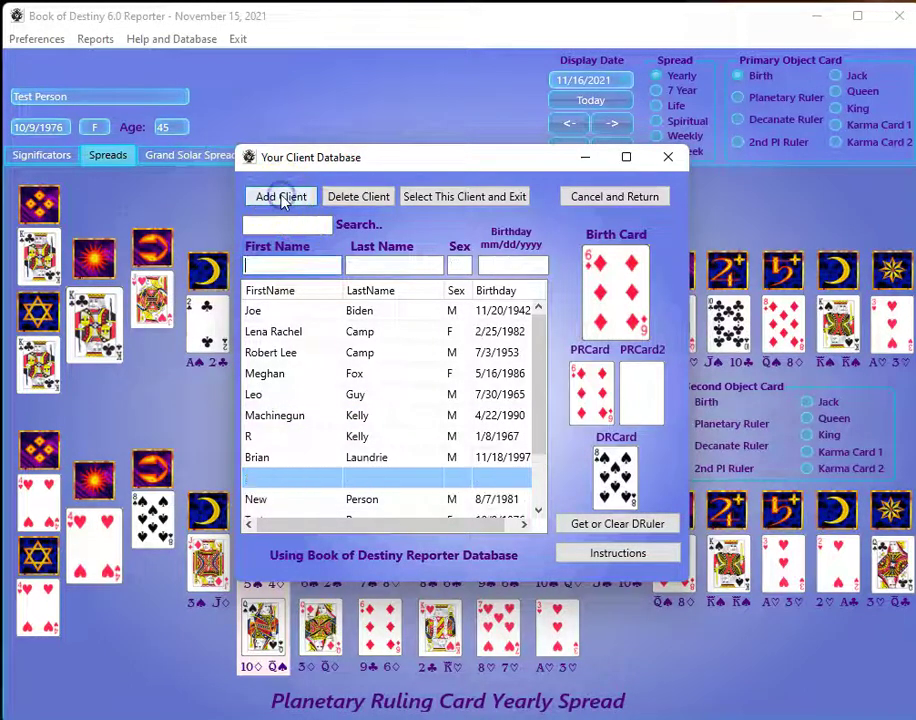
pyautogui.click(291, 267)
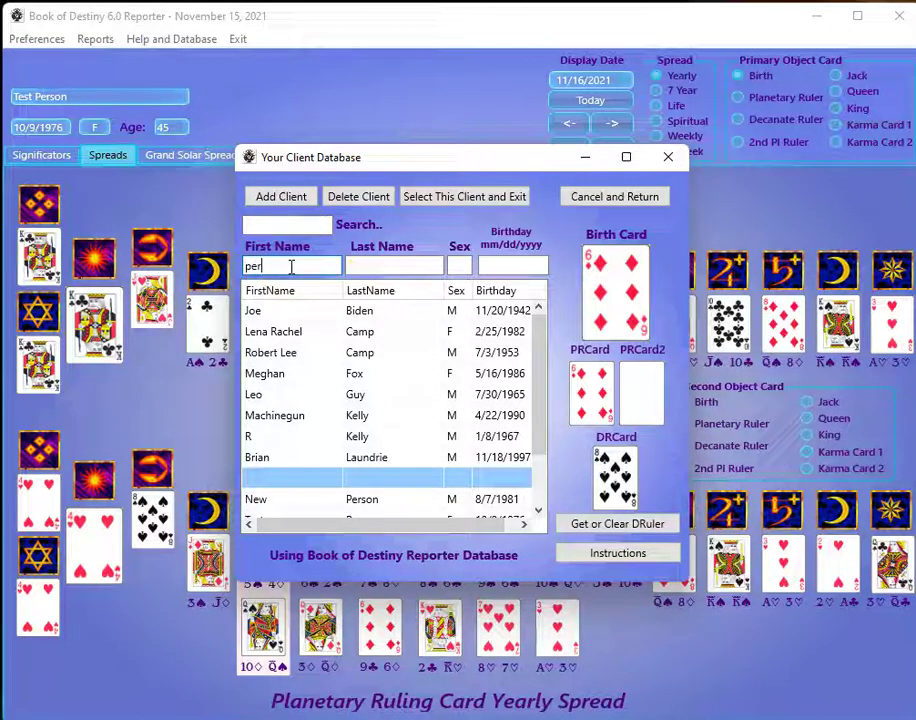
pyautogui.press('Tab')
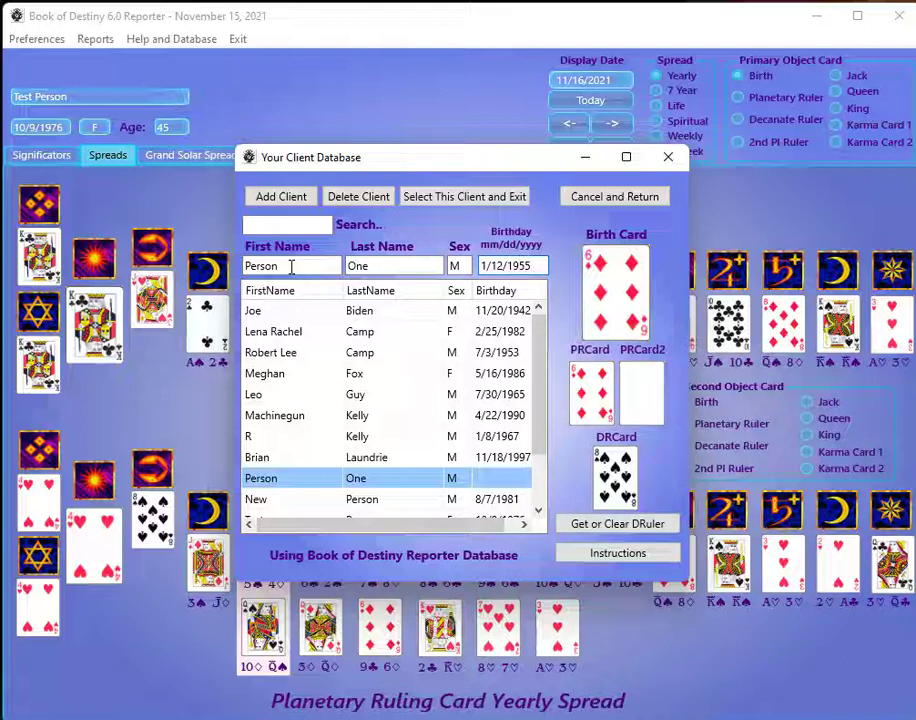
pyautogui.press('Tab')
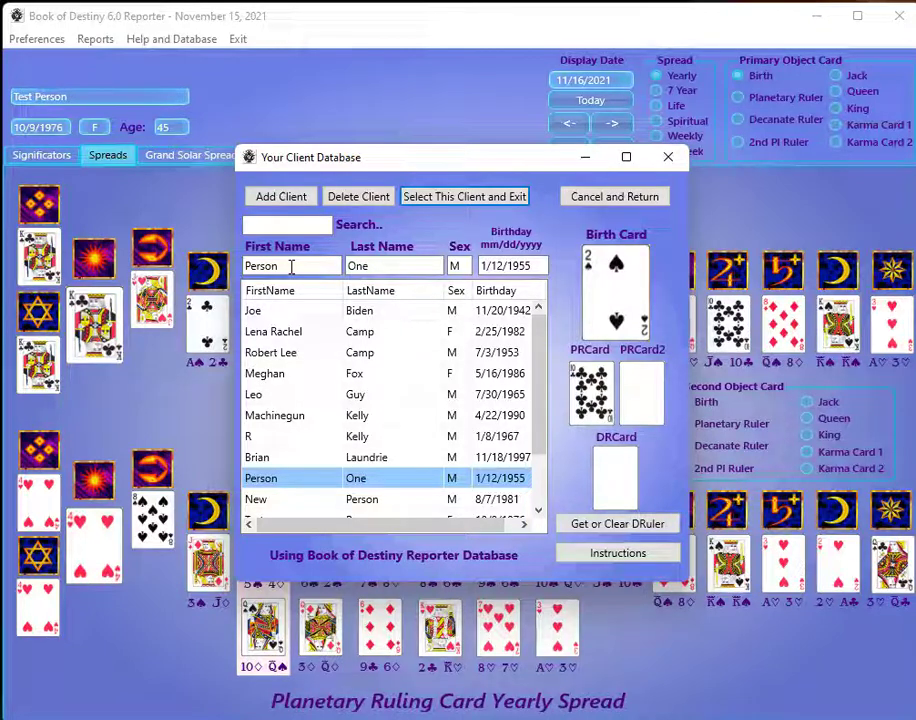
pyautogui.click(460, 198)
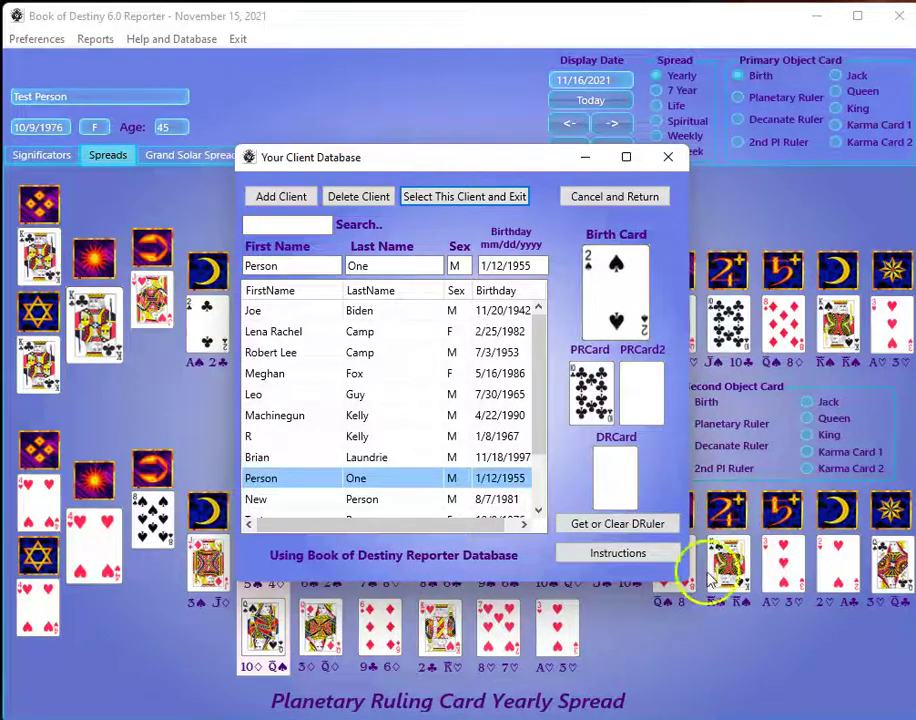
pyautogui.click(616, 563)
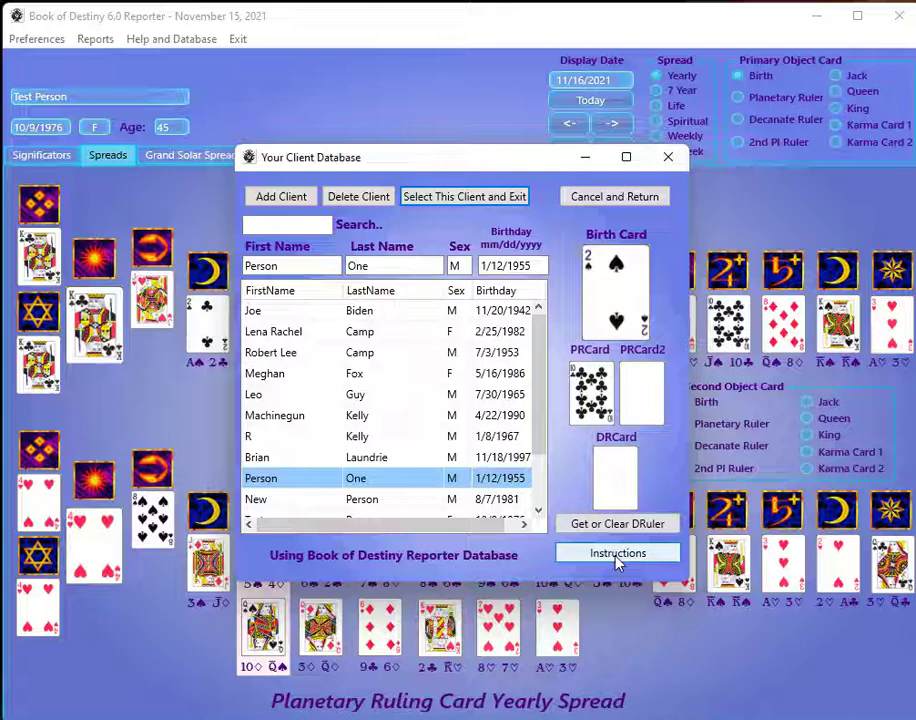
pyautogui.click(484, 200)
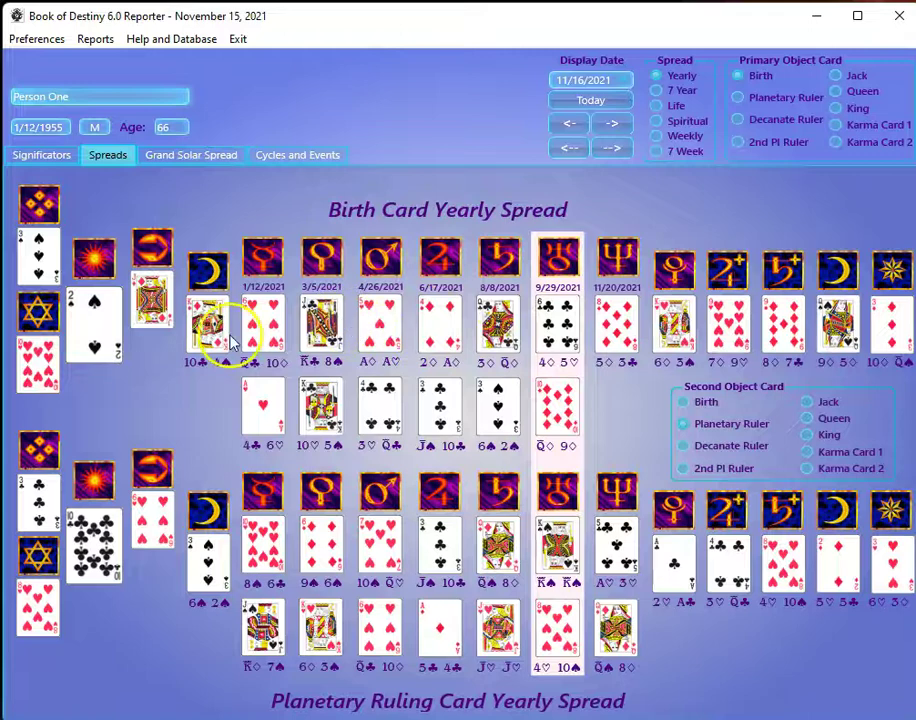
# Step: Read the contextual and basic meanings of the Five of Hearts Mars card in the birth card yearly spread, and close the interpretation
pyautogui.click(380, 322)
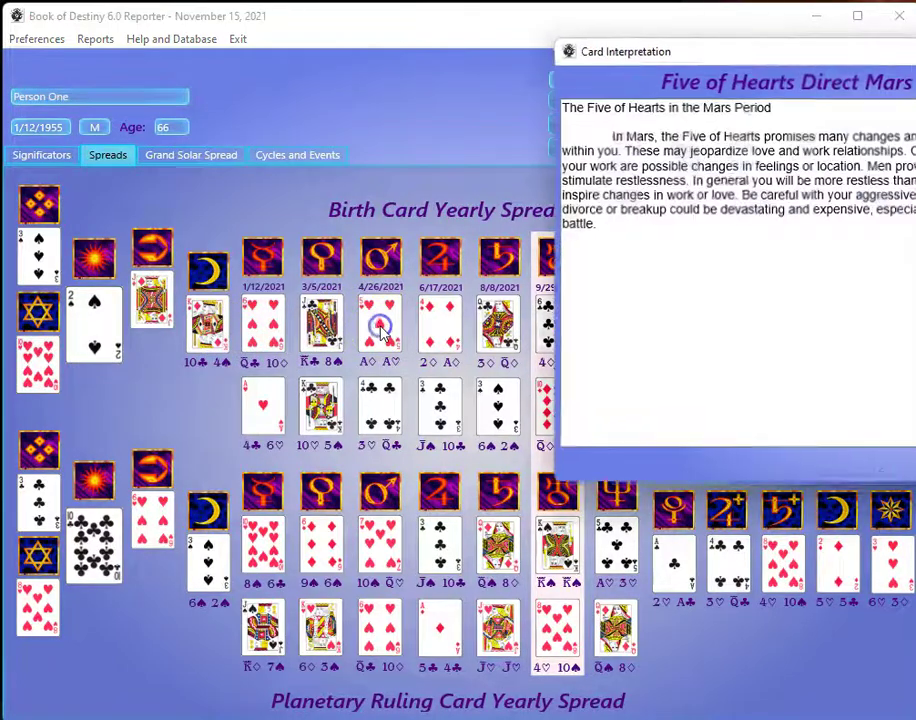
pyautogui.moveTo(848, 49); pyautogui.dragTo(409, 82)
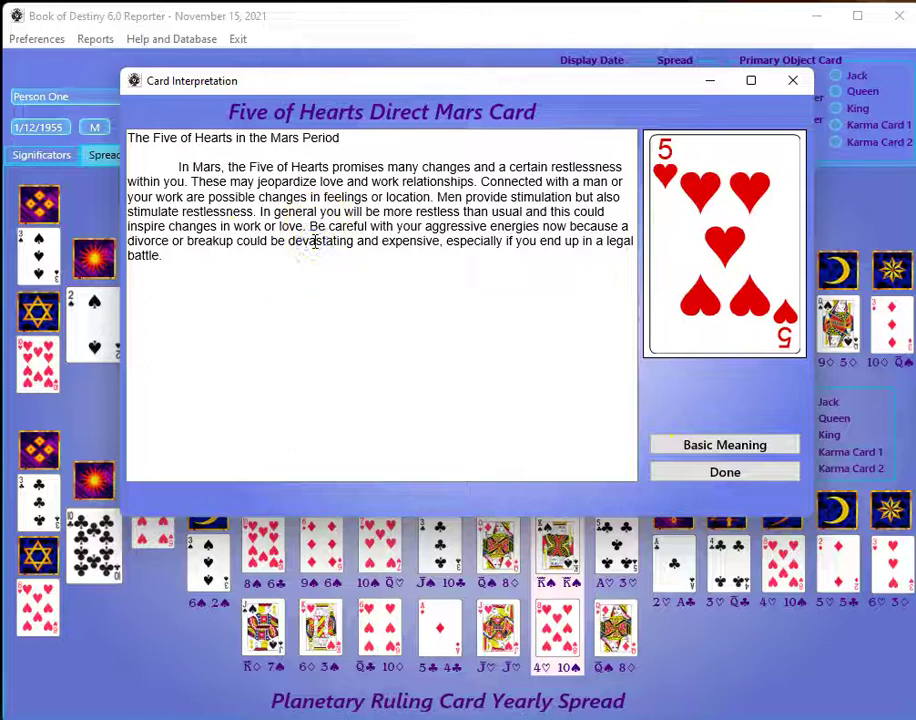
pyautogui.click(704, 446)
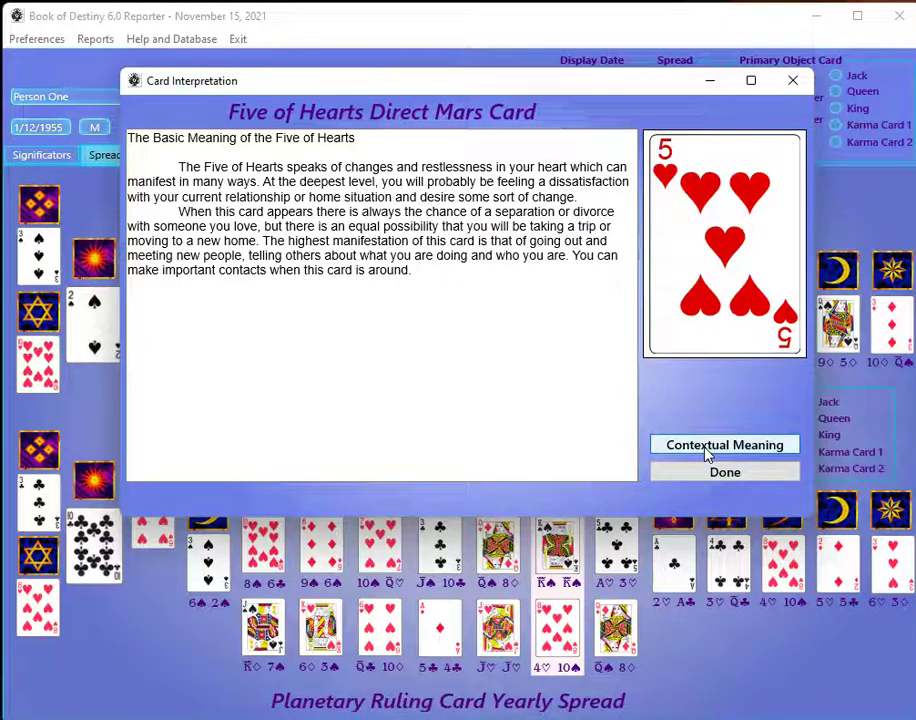
pyautogui.click(706, 448)
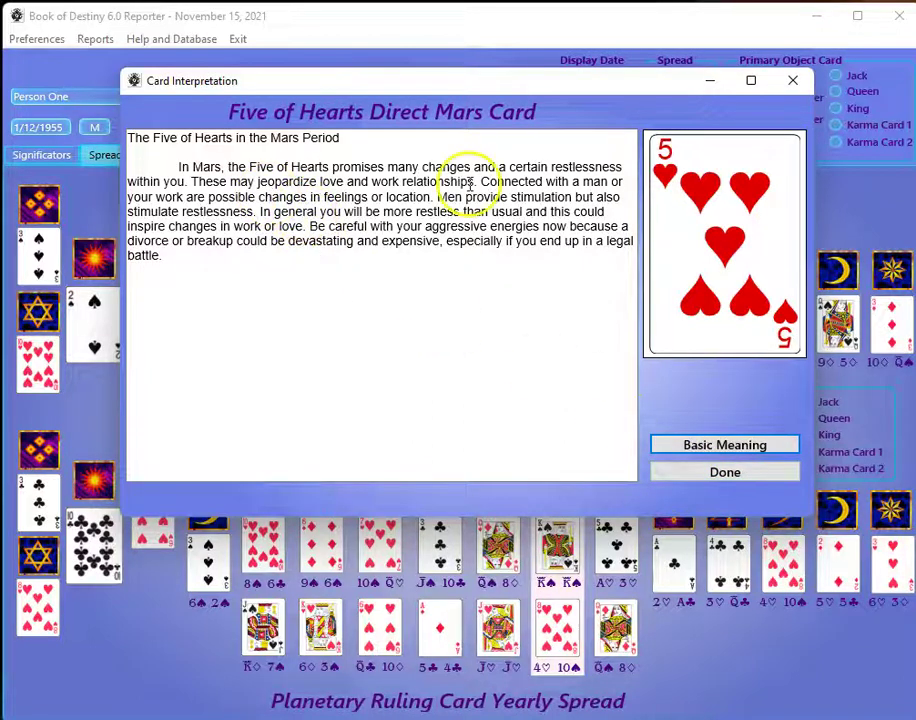
pyautogui.click(695, 445)
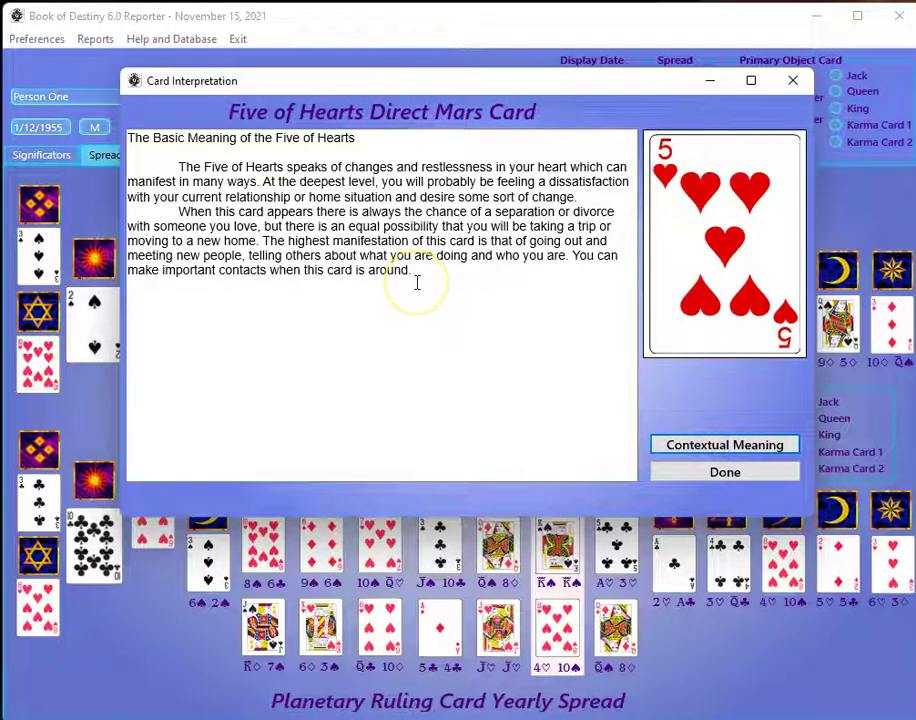
pyautogui.click(697, 472)
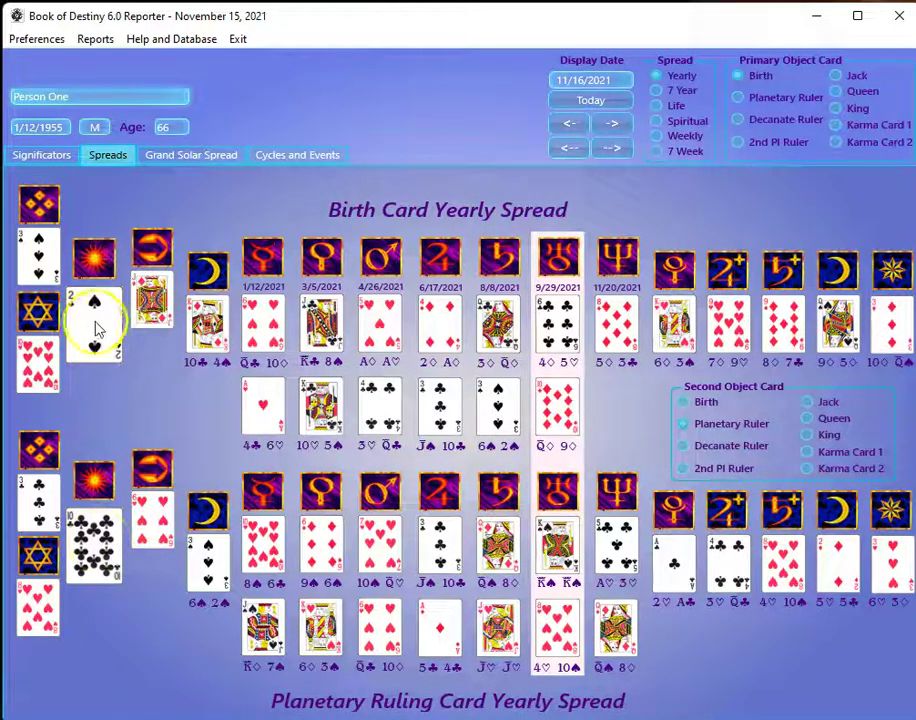
# Step: View the client's personal significators and karma cards, and return to the spreads
pyautogui.click(38, 157)
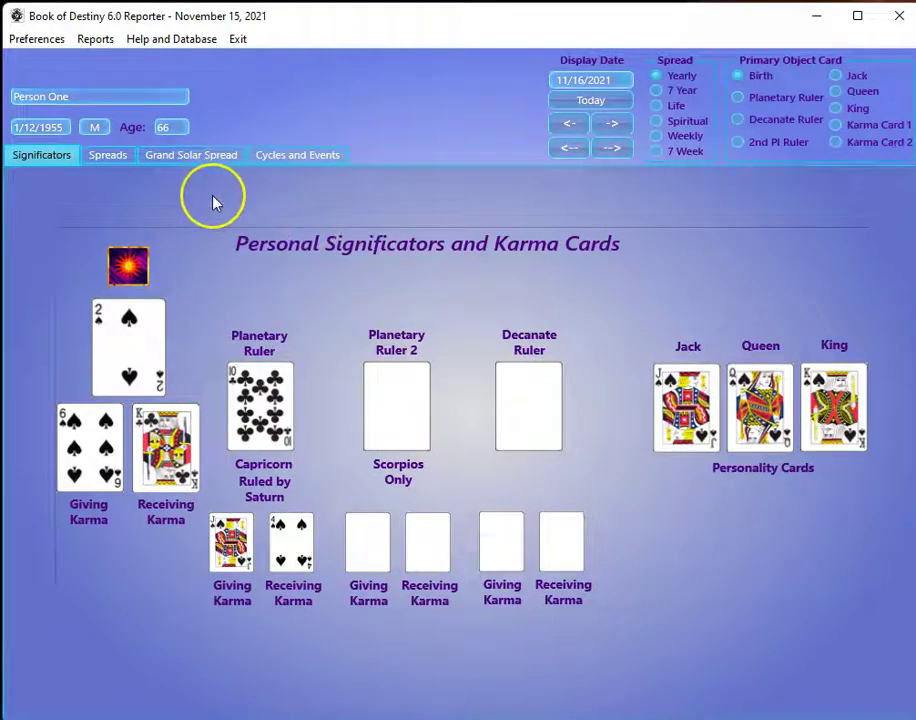
pyautogui.click(104, 156)
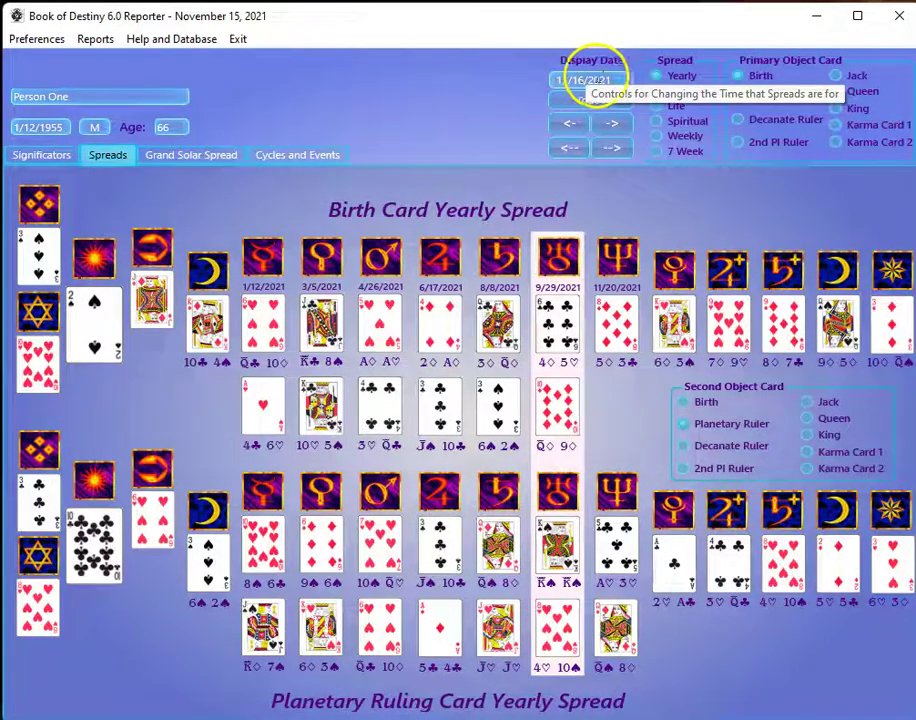
# Step: Set the display date to 6/16/2016 by changing the year and month, and reset it to today's date
pyautogui.click(606, 80)
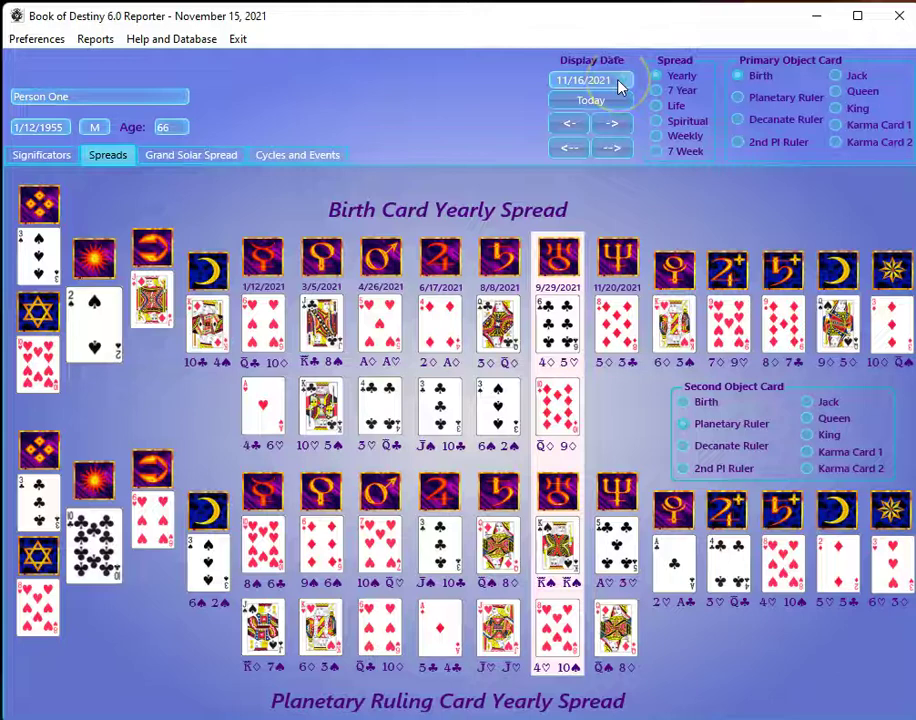
pyautogui.click(591, 80)
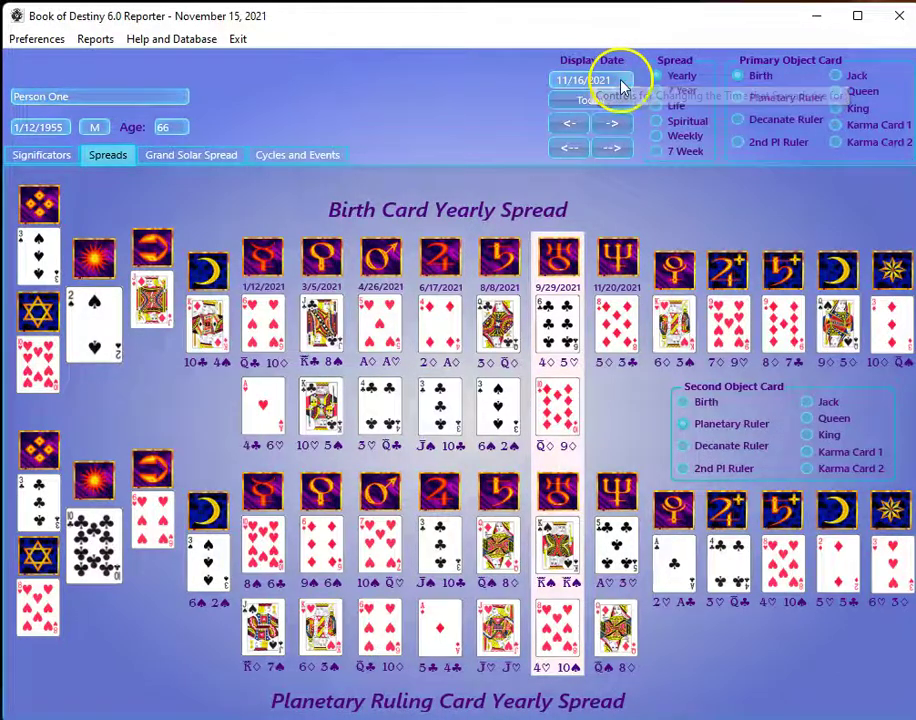
pyautogui.click(606, 80)
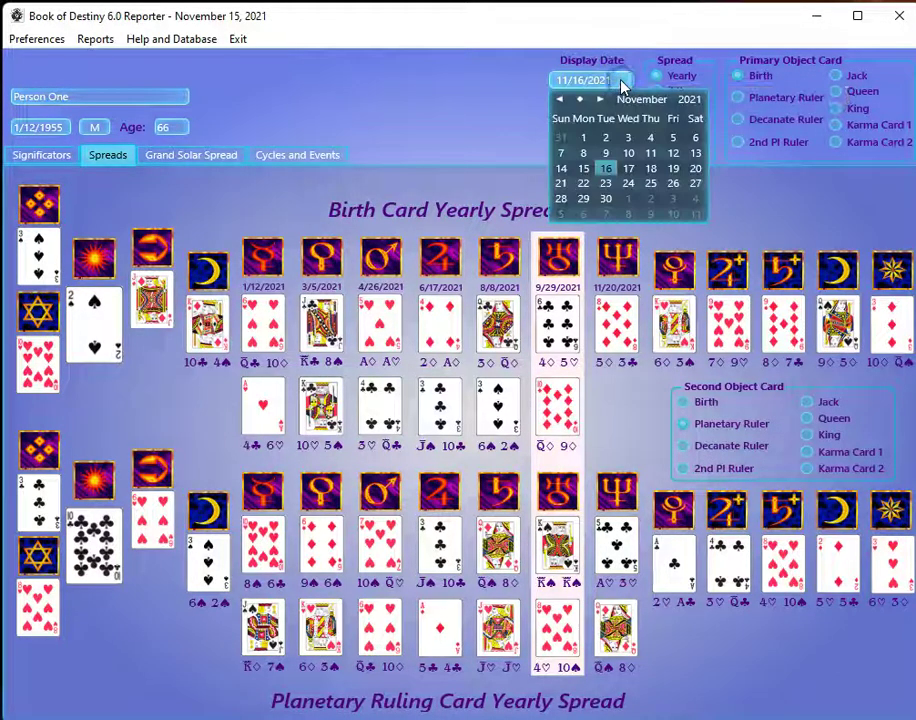
pyautogui.click(686, 102)
pyautogui.click(692, 96)
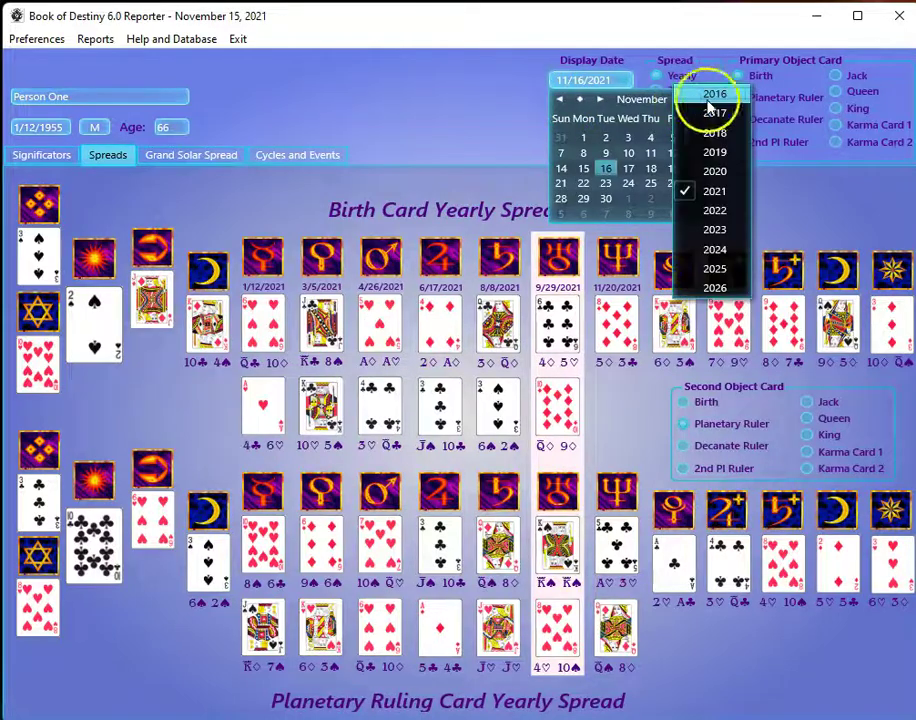
pyautogui.click(600, 99)
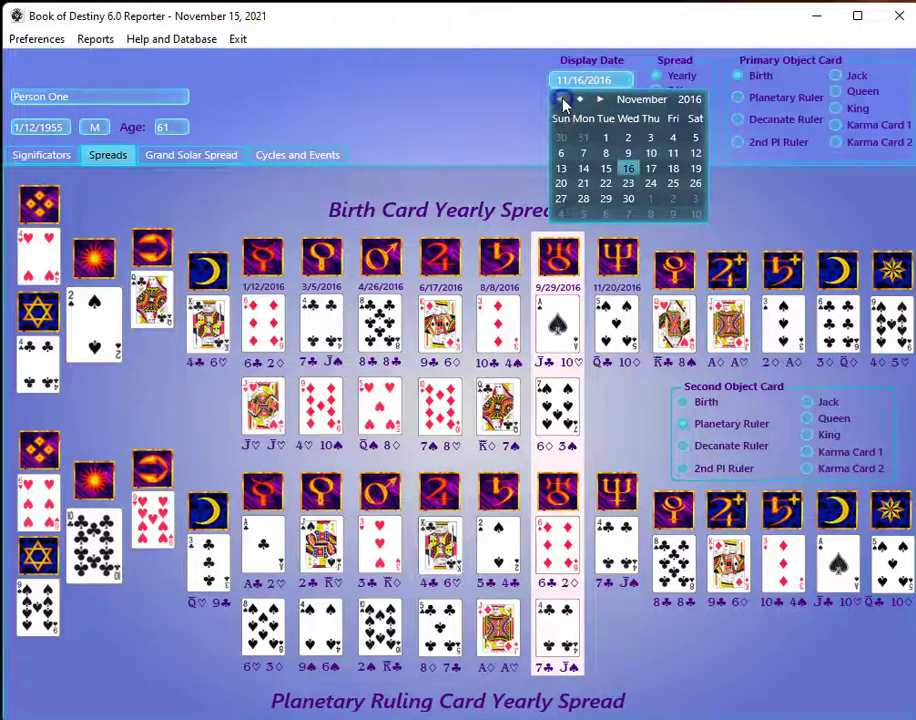
pyautogui.click(561, 100)
pyautogui.click(561, 100)
pyautogui.click(561, 100)
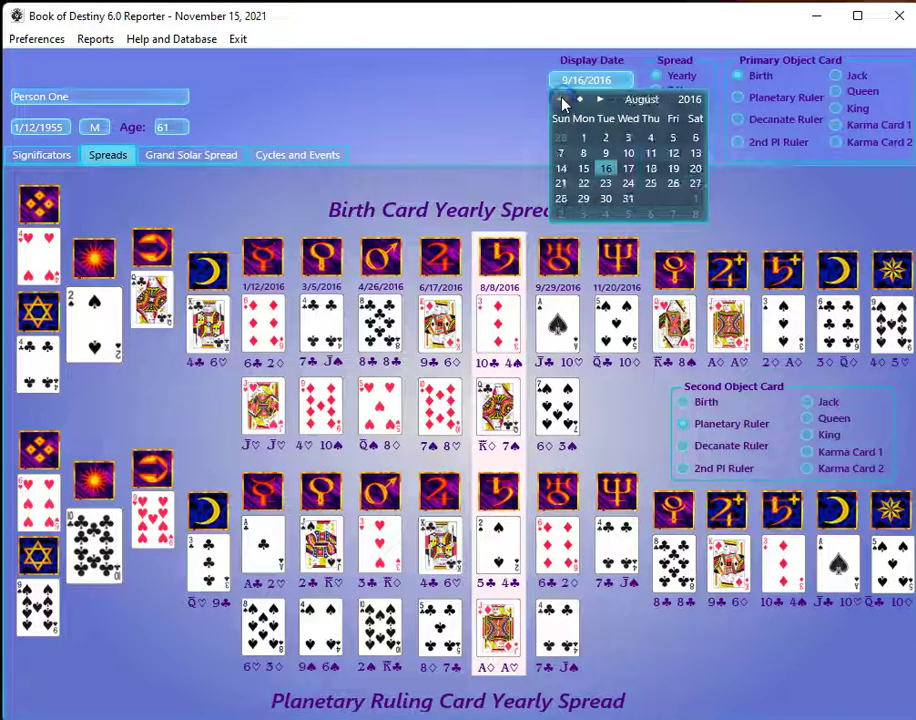
pyautogui.click(561, 100)
pyautogui.click(561, 100)
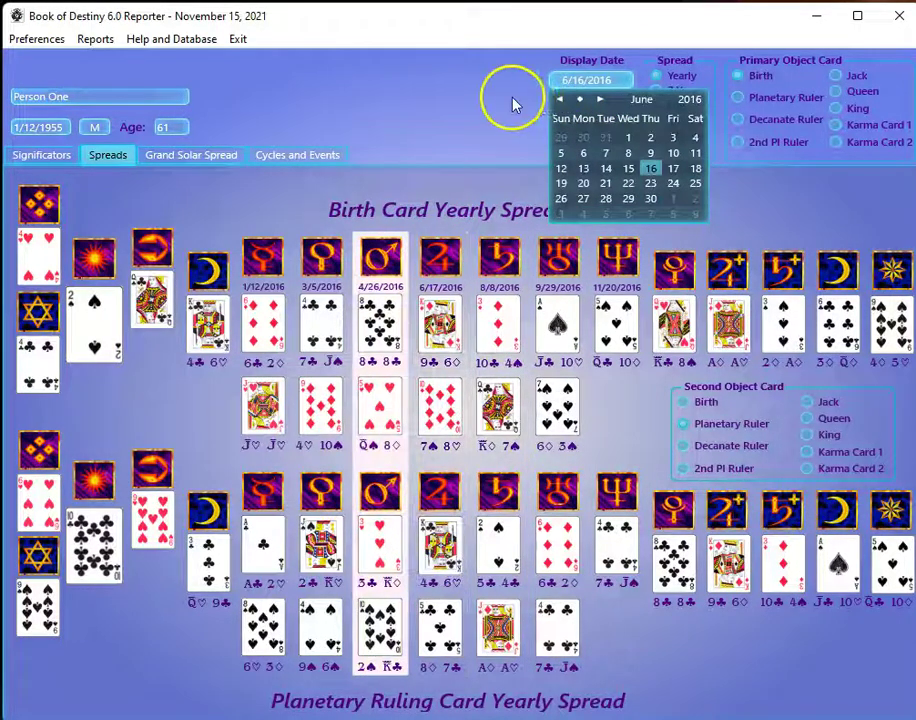
pyautogui.click(511, 100)
pyautogui.click(594, 100)
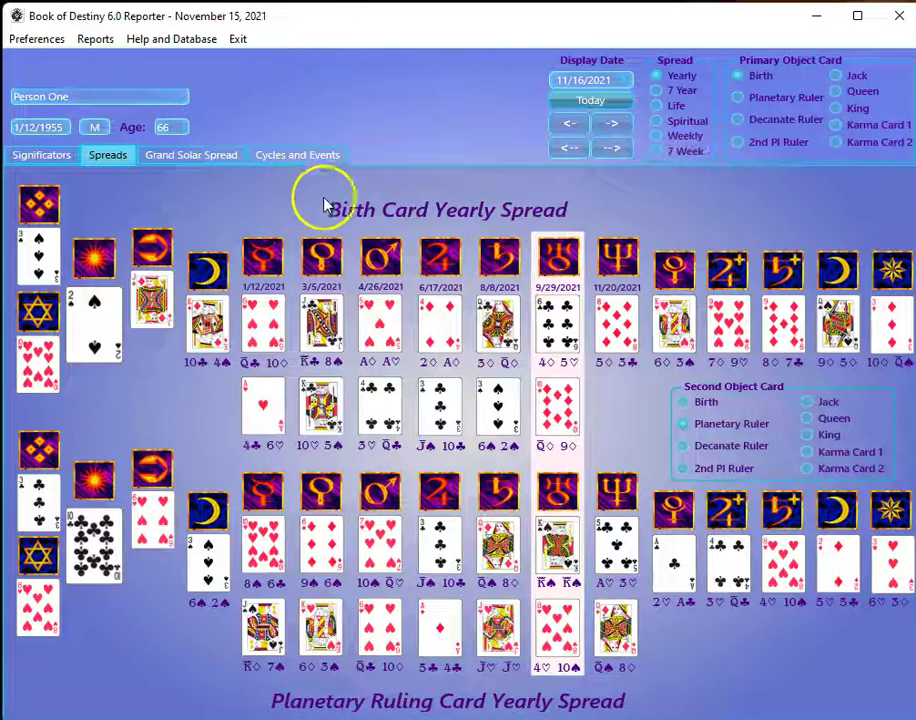
# Step: Move the yearly spreads forward one year and back one year
pyautogui.click(611, 126)
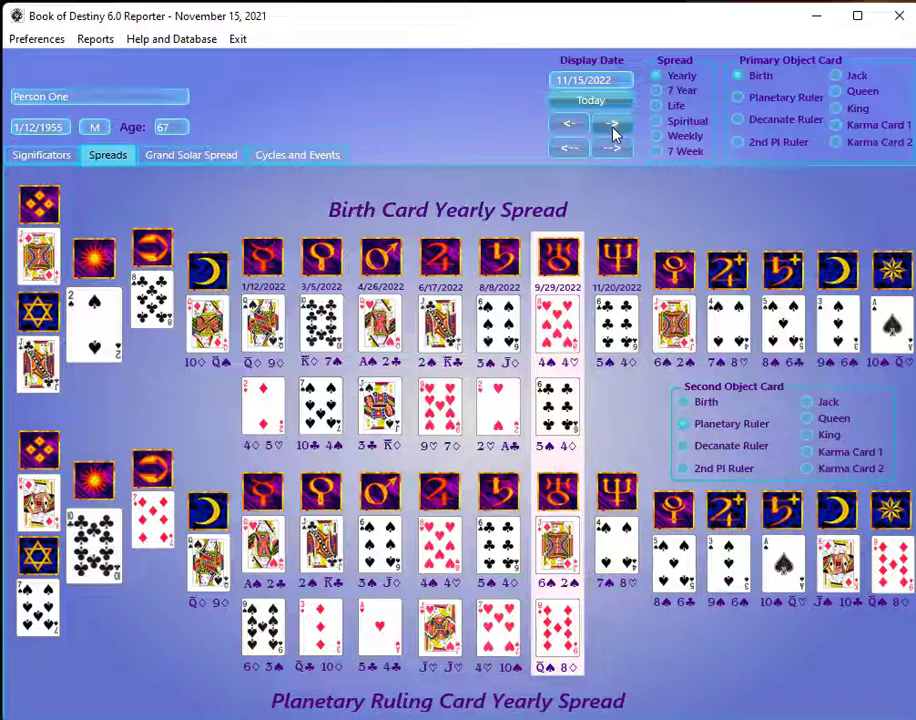
pyautogui.click(566, 126)
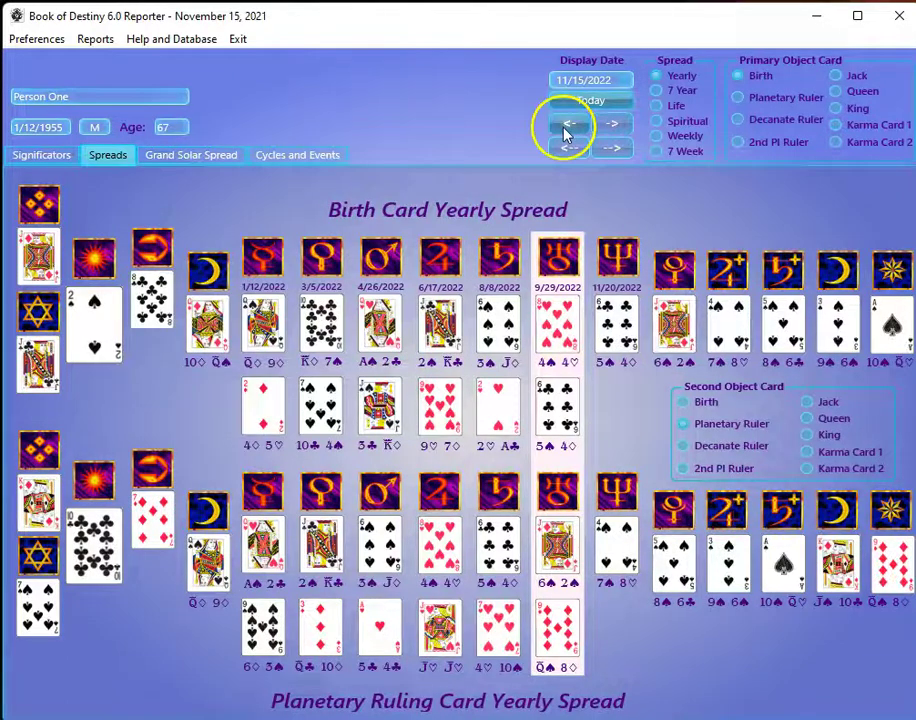
# Step: Advance the spreads five planetary periods to 8/3/2022, and reset the display date to today
pyautogui.click(613, 147)
pyautogui.click(613, 148)
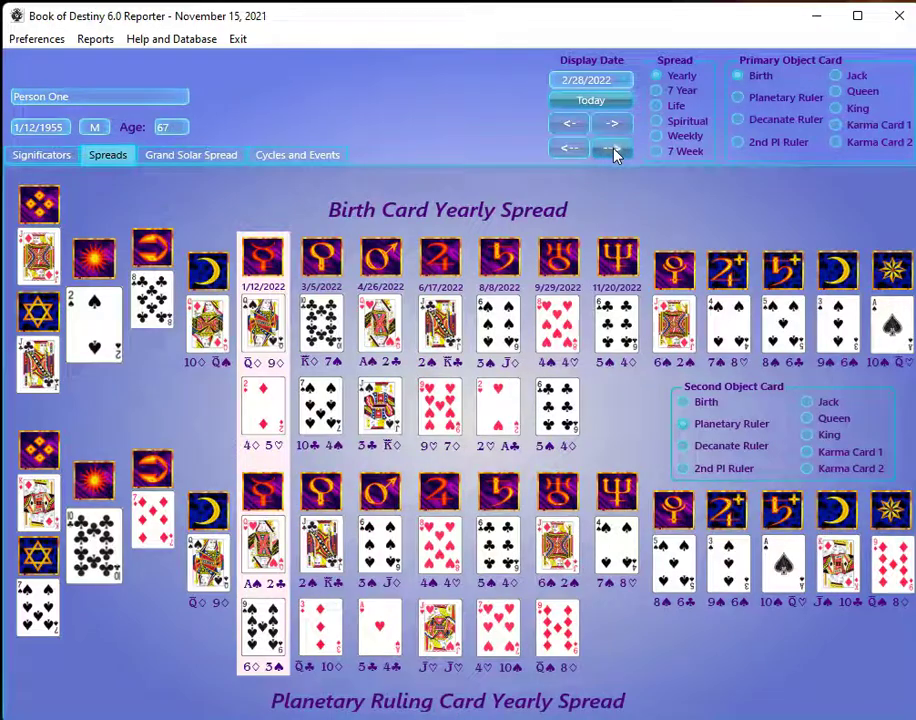
pyautogui.click(613, 149)
pyautogui.click(613, 149)
pyautogui.click(613, 149)
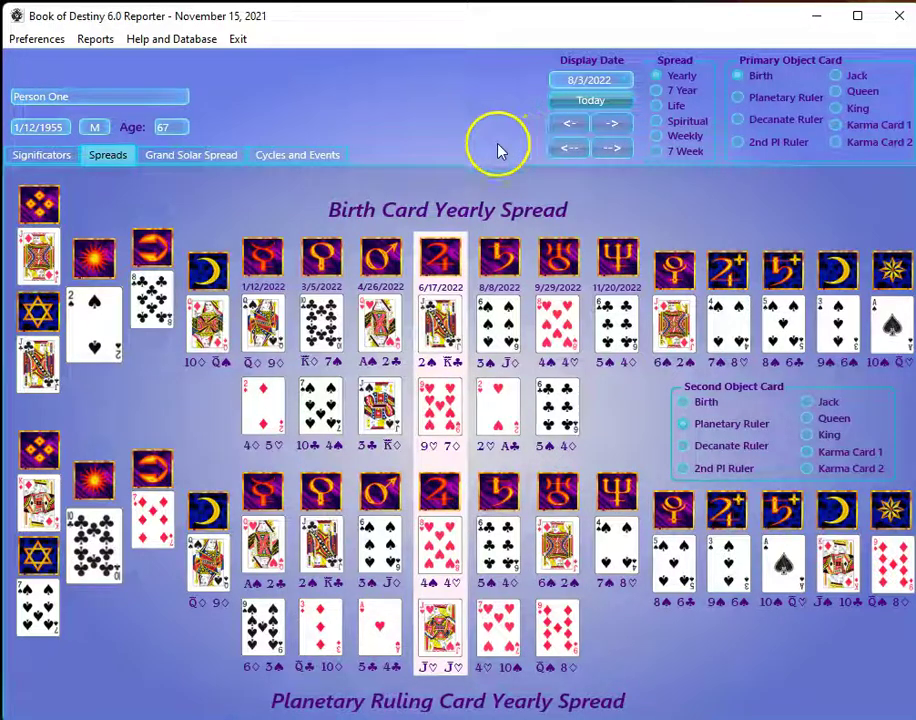
pyautogui.click(591, 101)
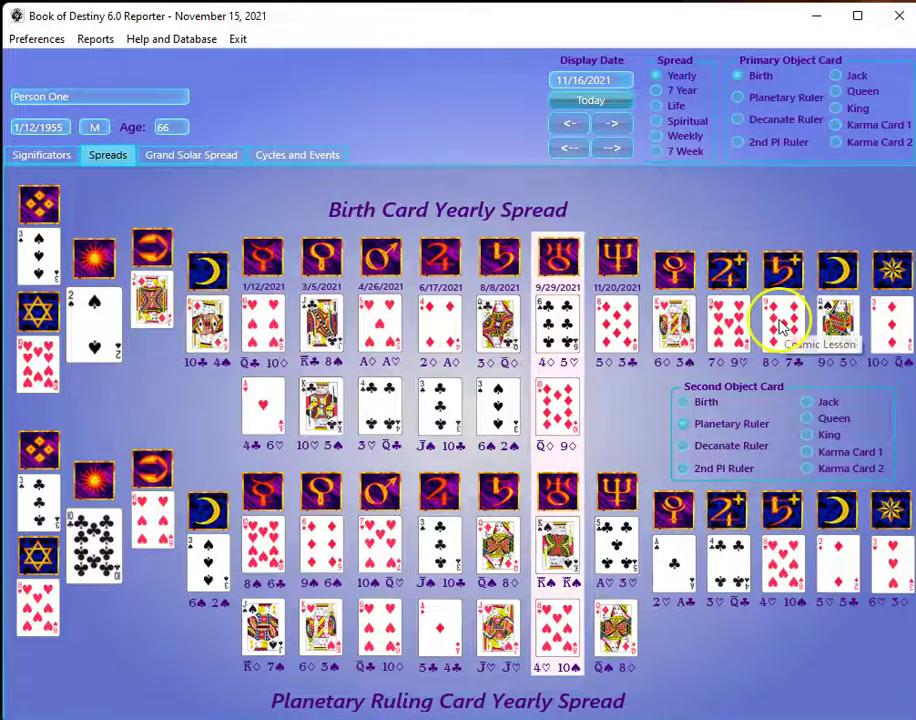
pyautogui.click(875, 334)
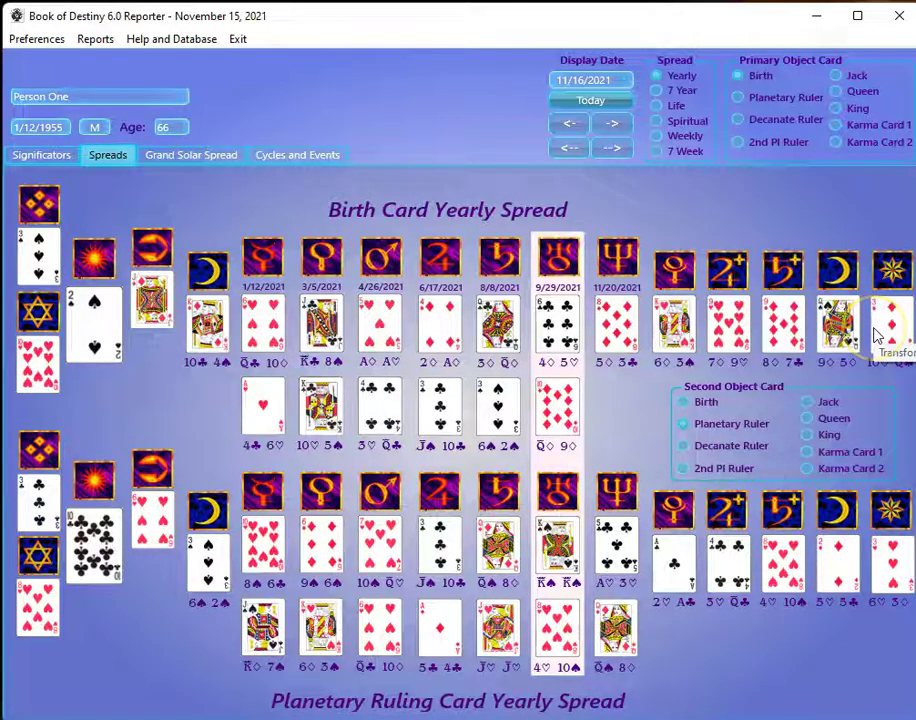
# Step: Read the contextual and basic meanings of the Nine of Diamonds Cosmic Lesson card in the birth card spread, and close the interpretation
pyautogui.doubleClick(783, 327)
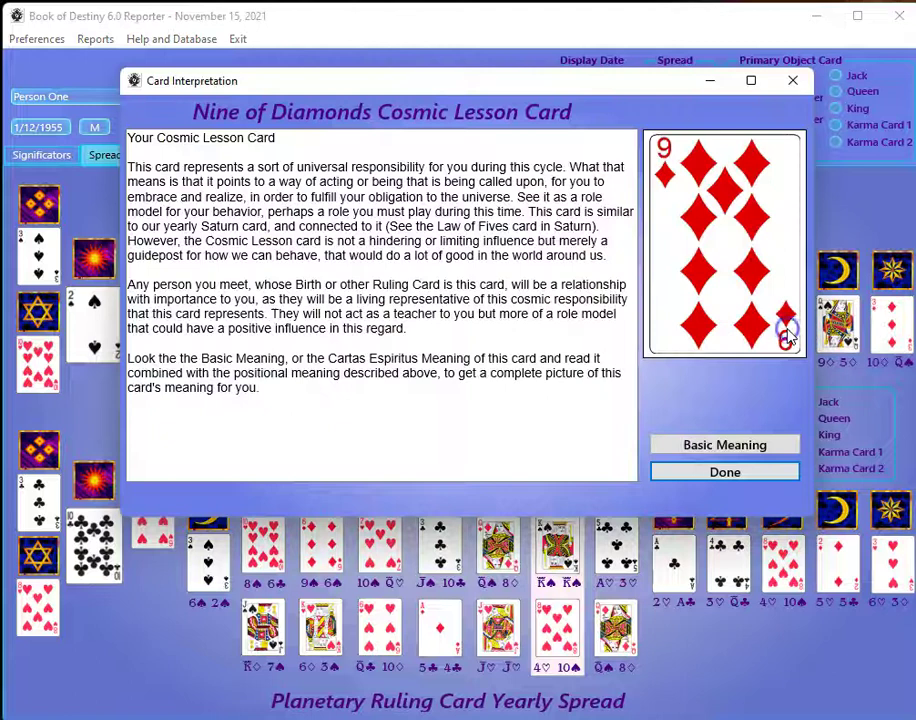
pyautogui.click(437, 280)
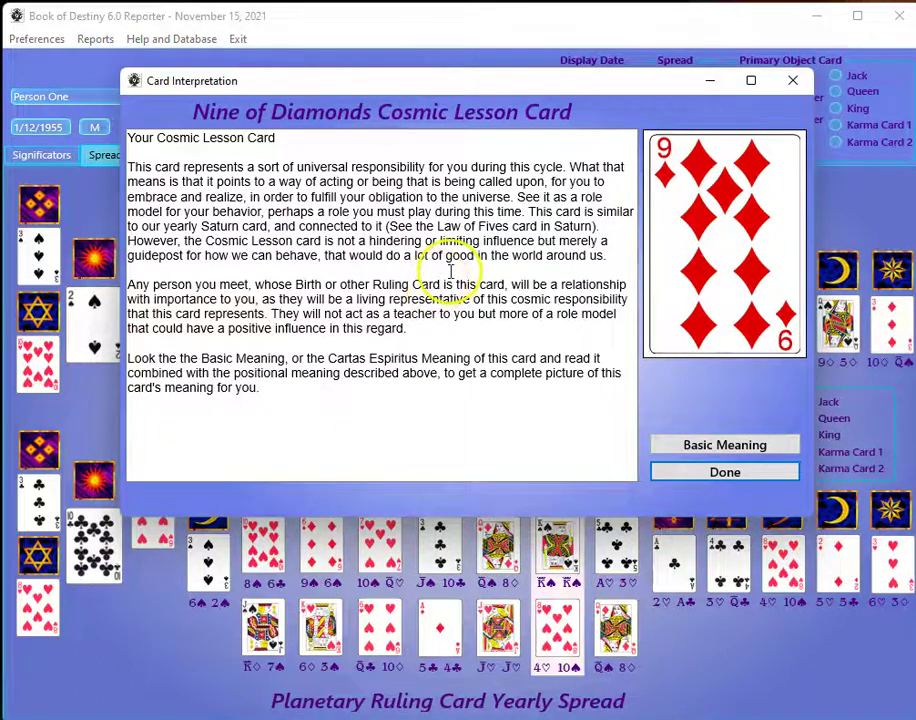
pyautogui.click(697, 447)
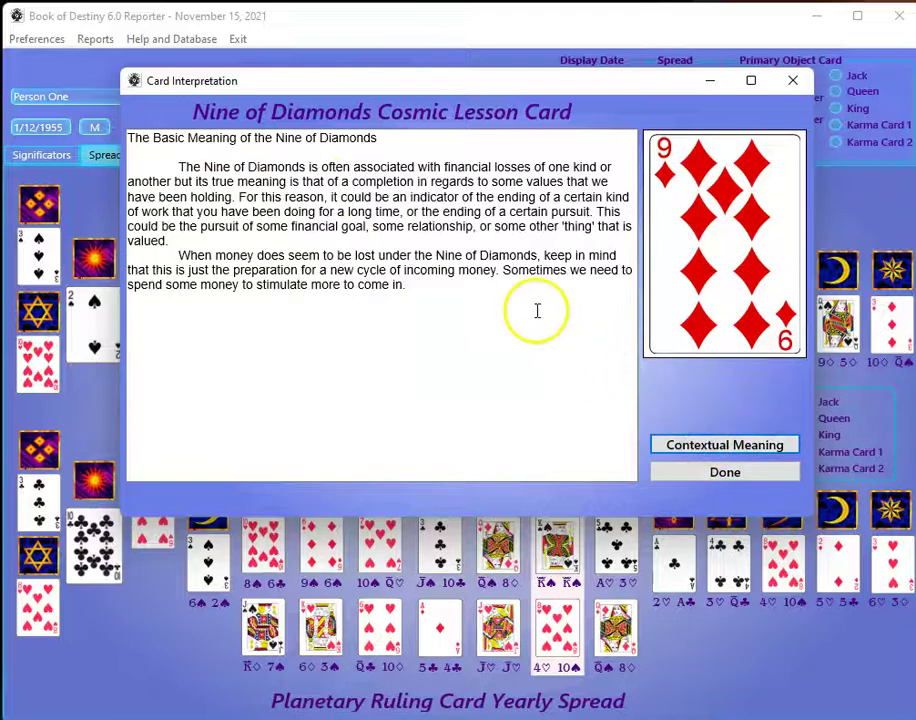
pyautogui.click(705, 445)
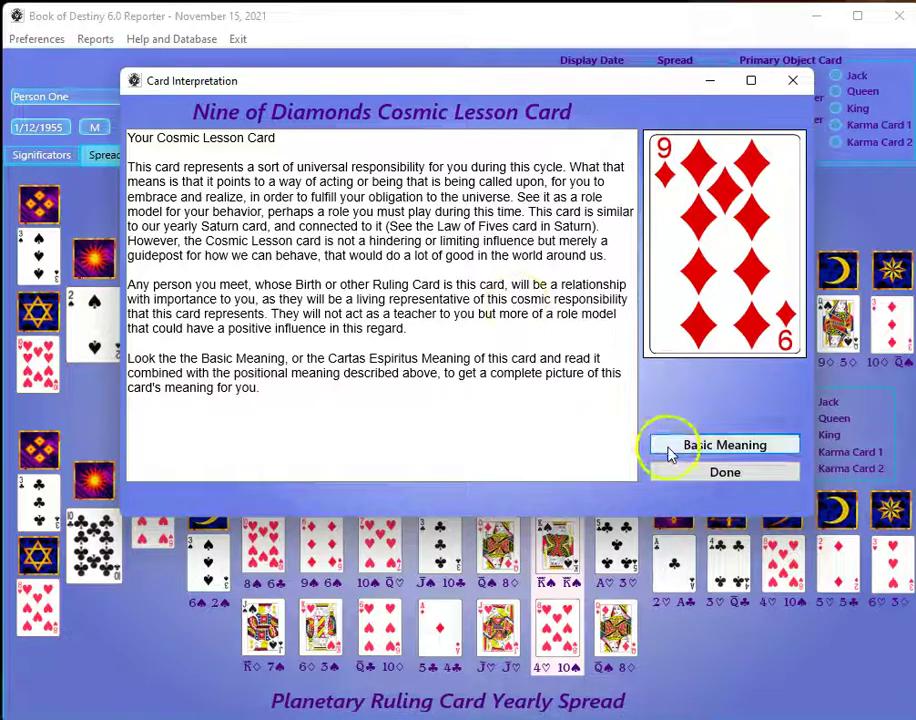
pyautogui.click(690, 473)
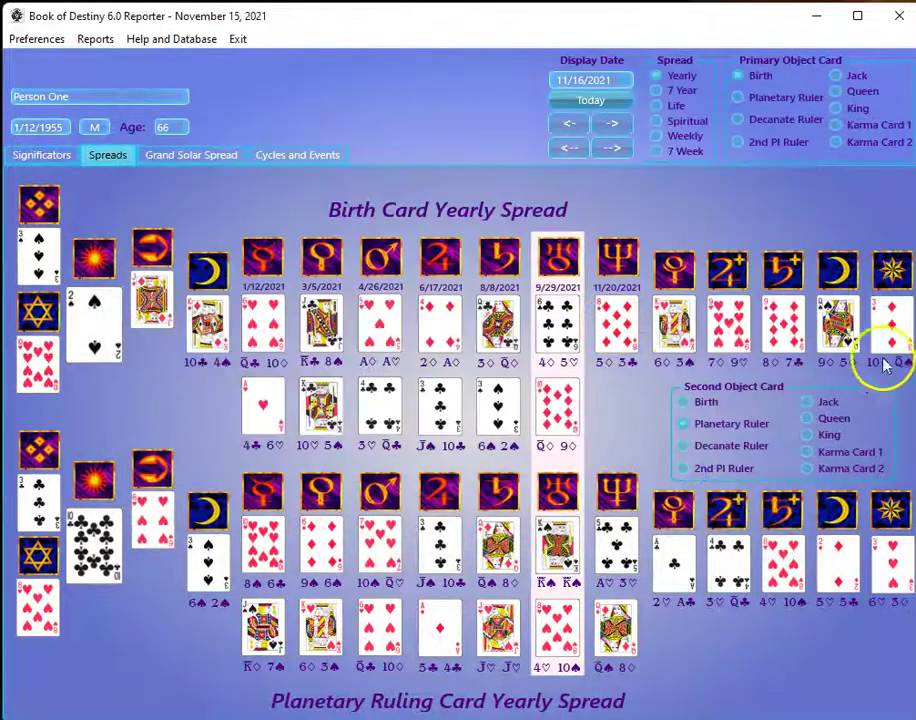
pyautogui.click(838, 322)
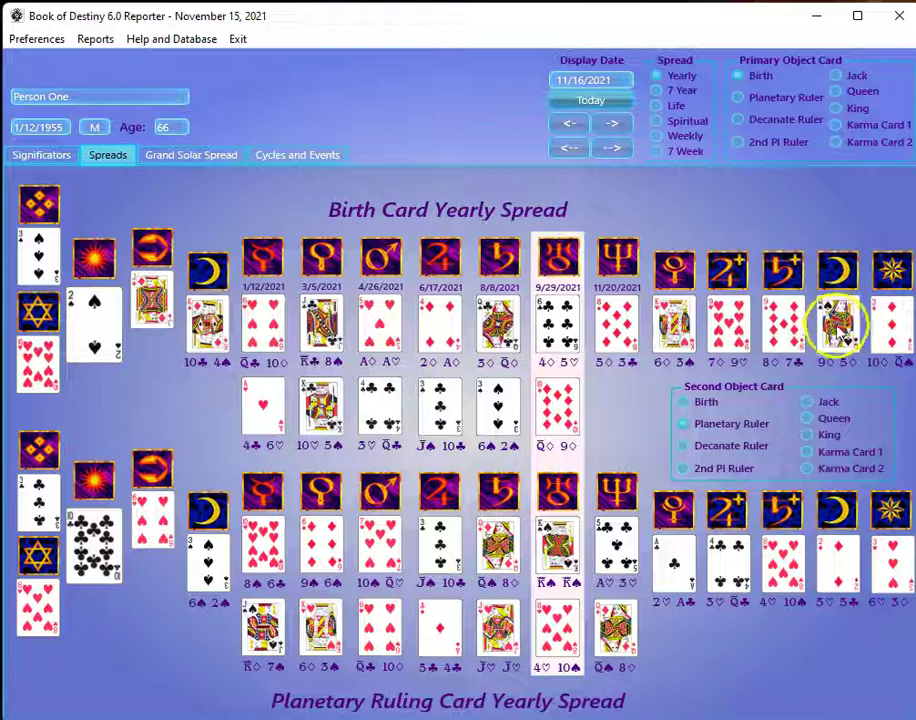
pyautogui.click(844, 335)
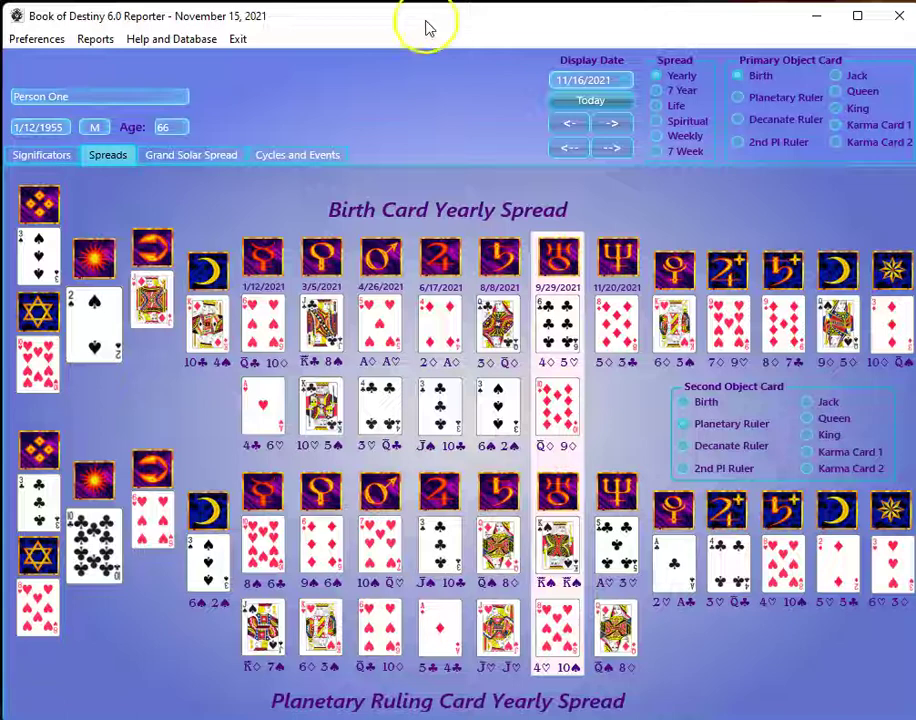
# Step: Open the yearly report options for the current client and examine the available cards and sections
pyautogui.click(96, 40)
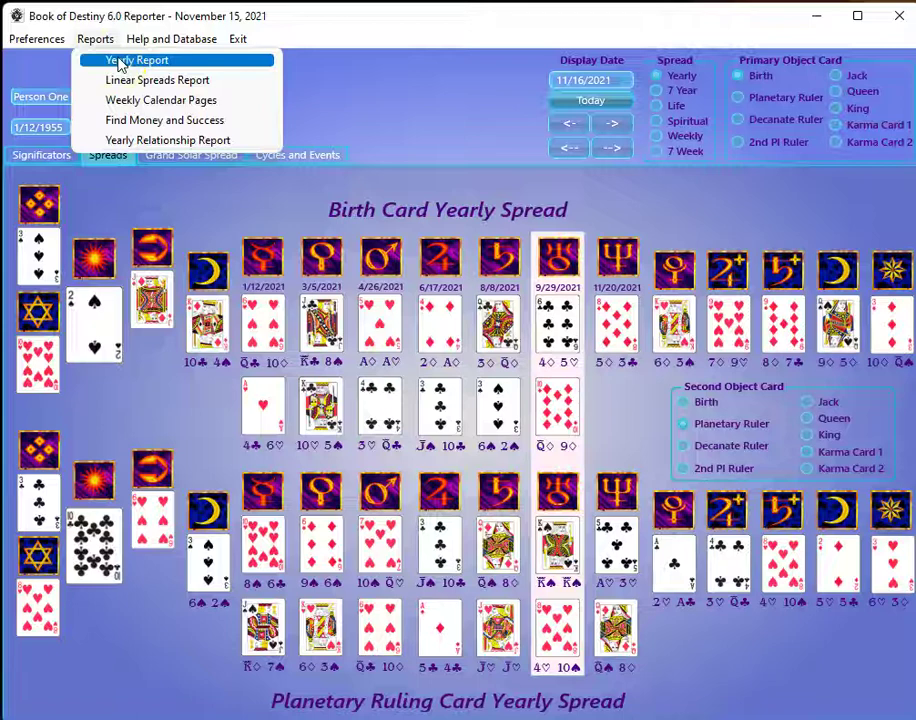
pyautogui.click(120, 62)
pyautogui.doubleClick(402, 262)
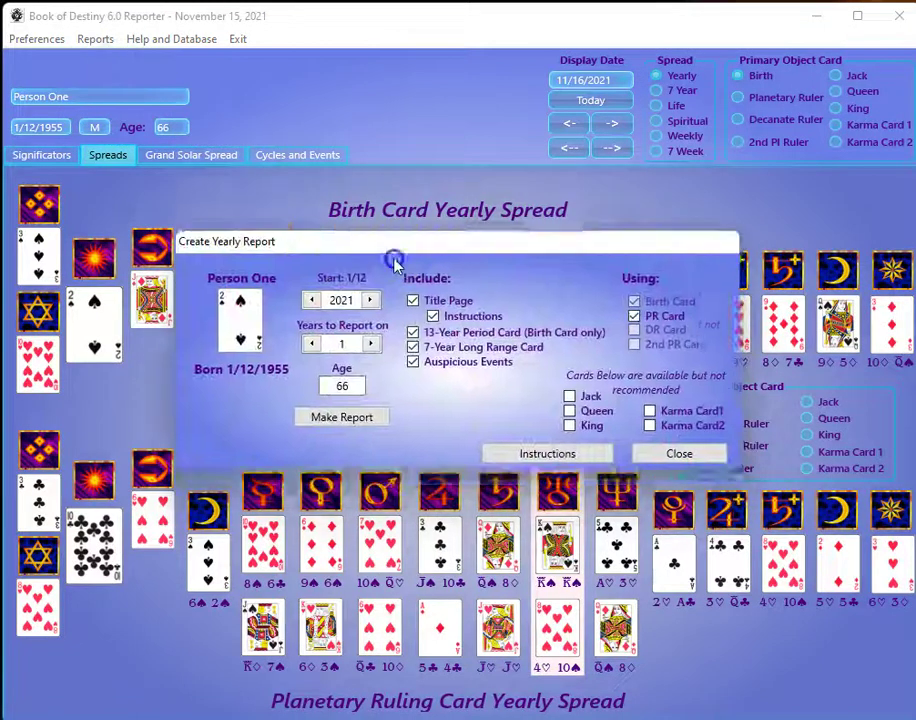
pyautogui.moveTo(395, 262); pyautogui.dragTo(394, 177)
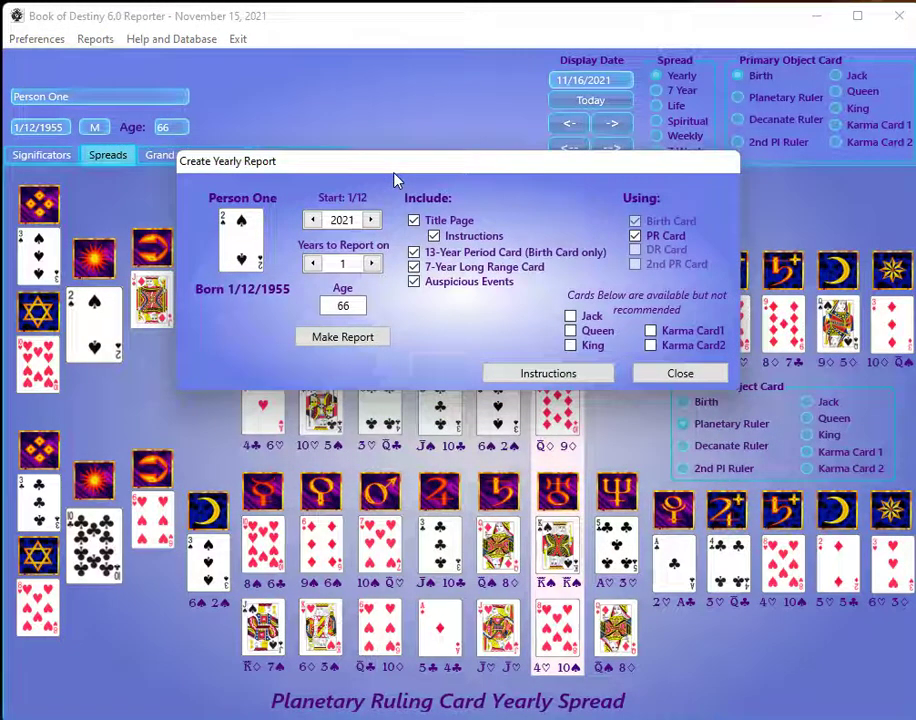
pyautogui.click(404, 182)
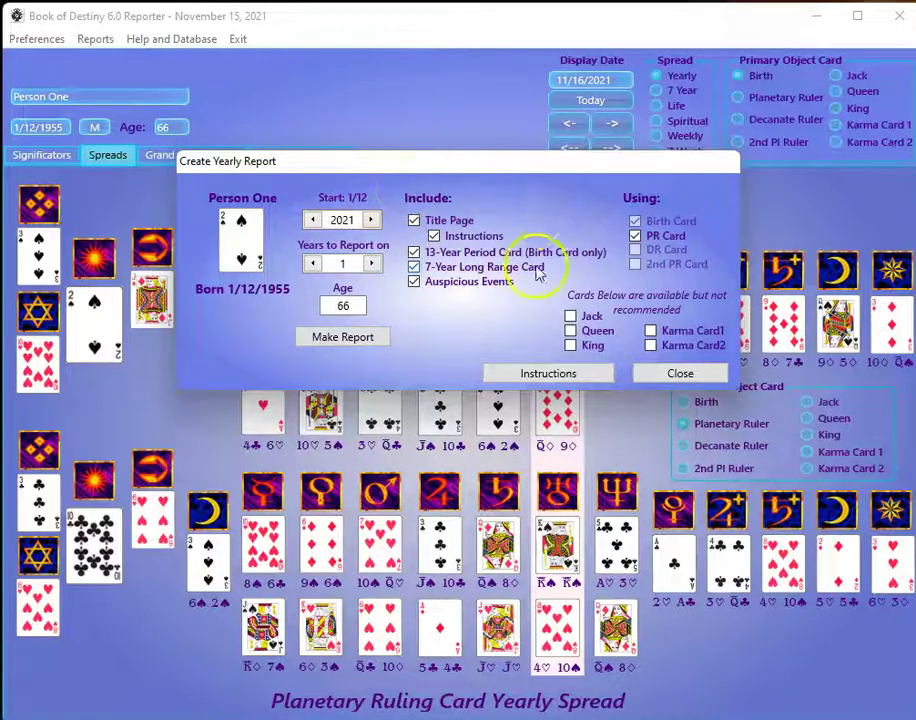
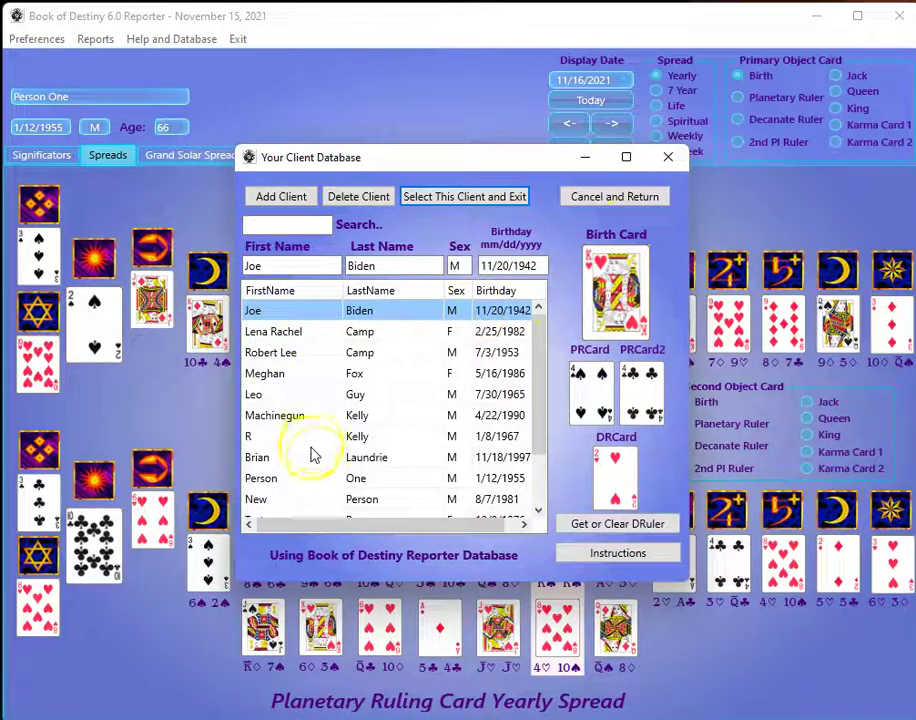
# Step: Assign the Eight of Hearts as the current client's decanate ruler in the client database, and load that client
pyautogui.click(290, 478)
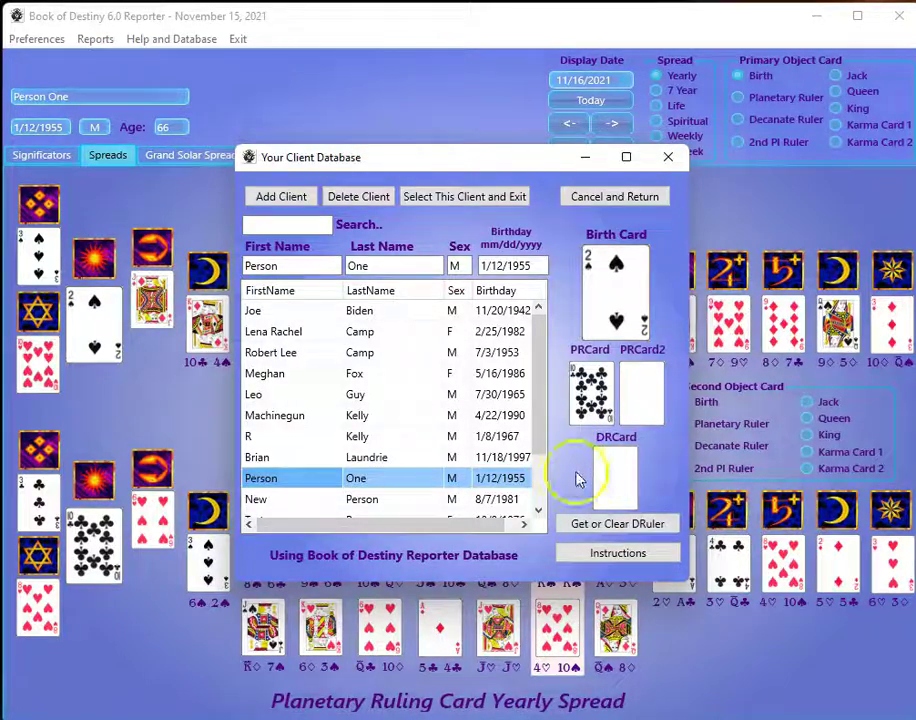
pyautogui.click(586, 524)
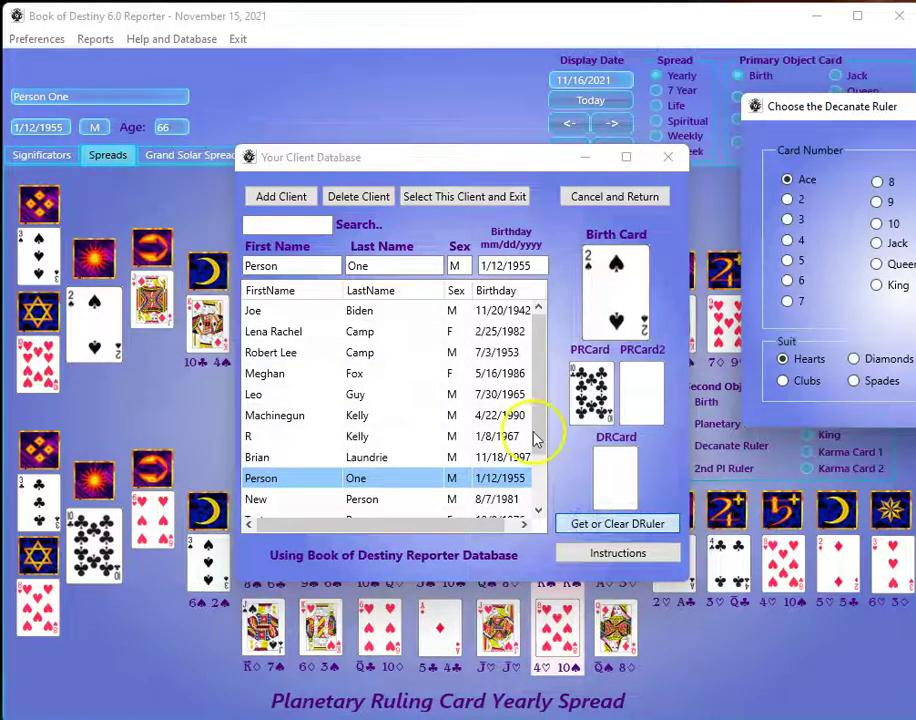
pyautogui.moveTo(869, 107); pyautogui.dragTo(198, 83)
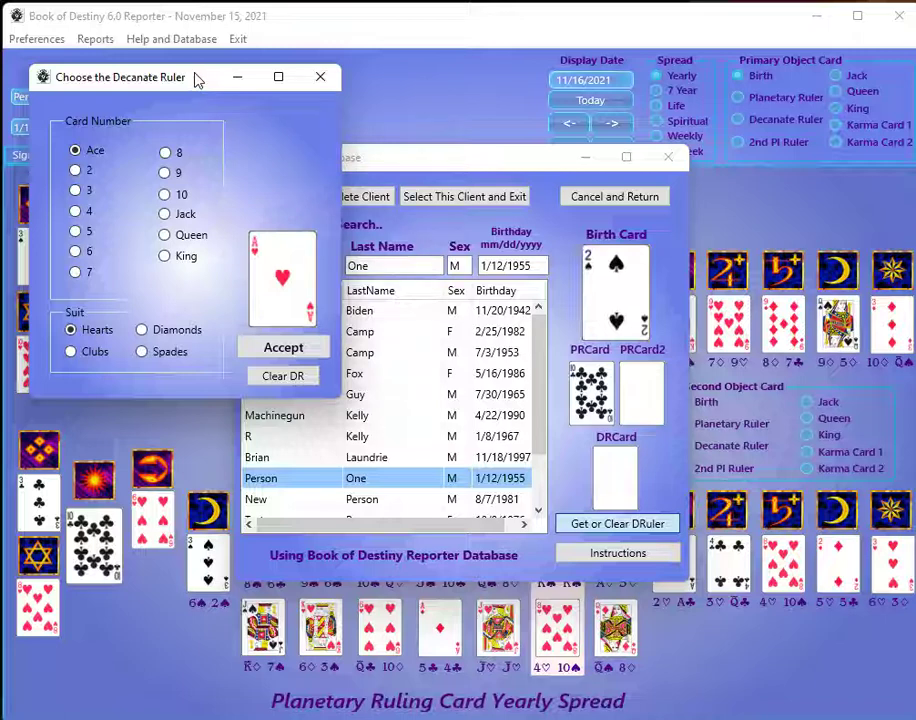
pyautogui.moveTo(195, 80); pyautogui.dragTo(188, 131)
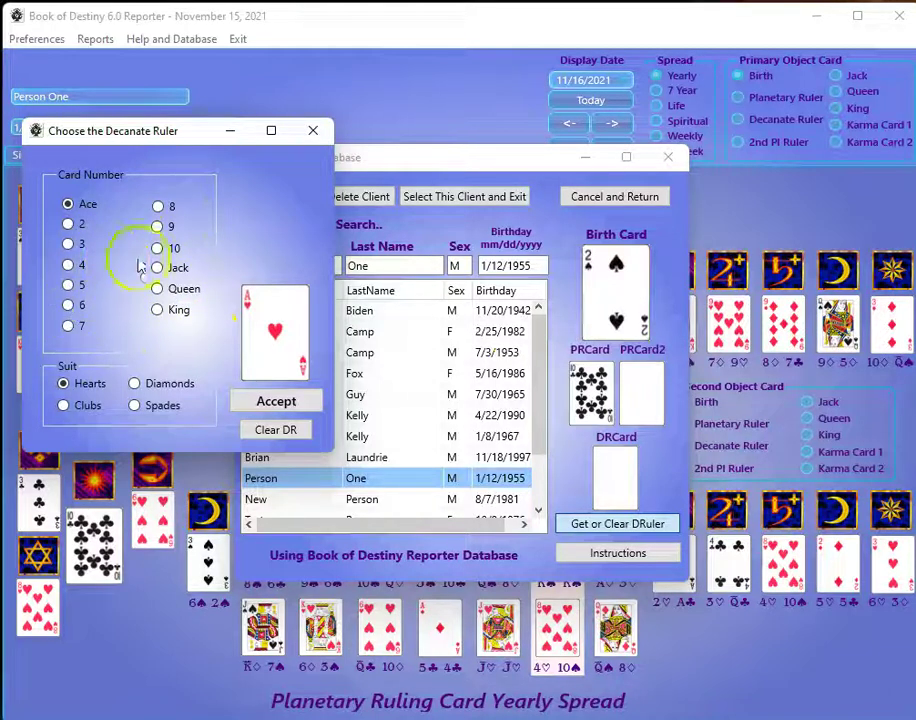
pyautogui.click(158, 207)
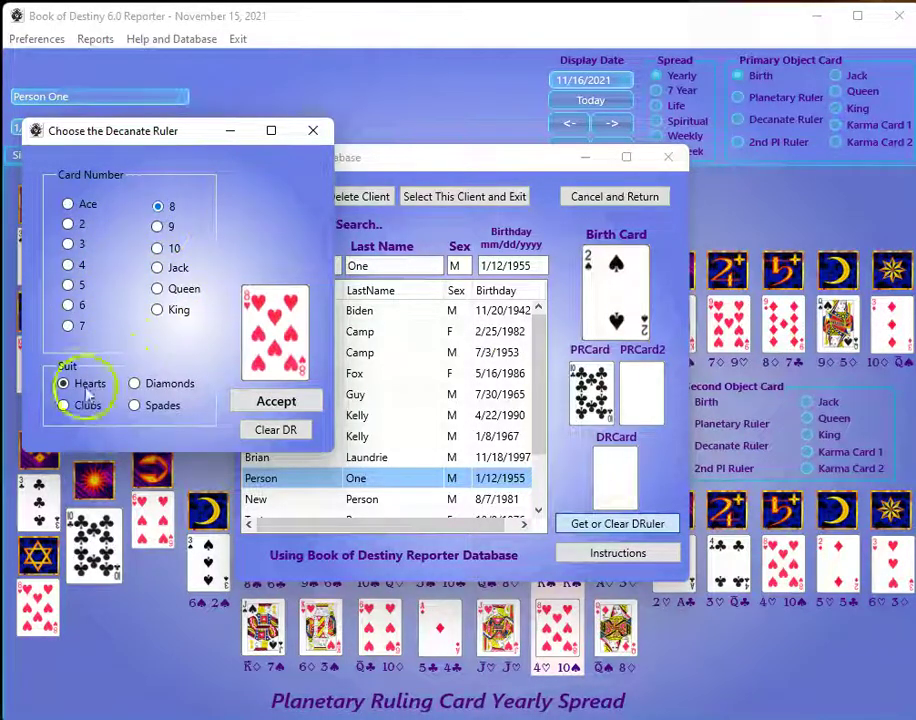
pyautogui.click(276, 401)
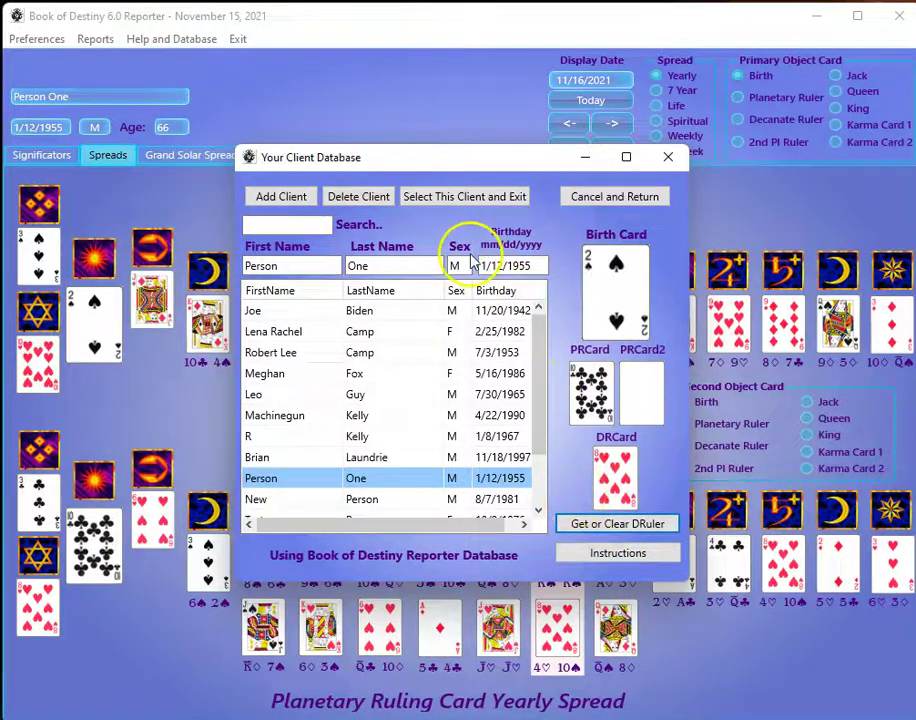
pyautogui.click(446, 196)
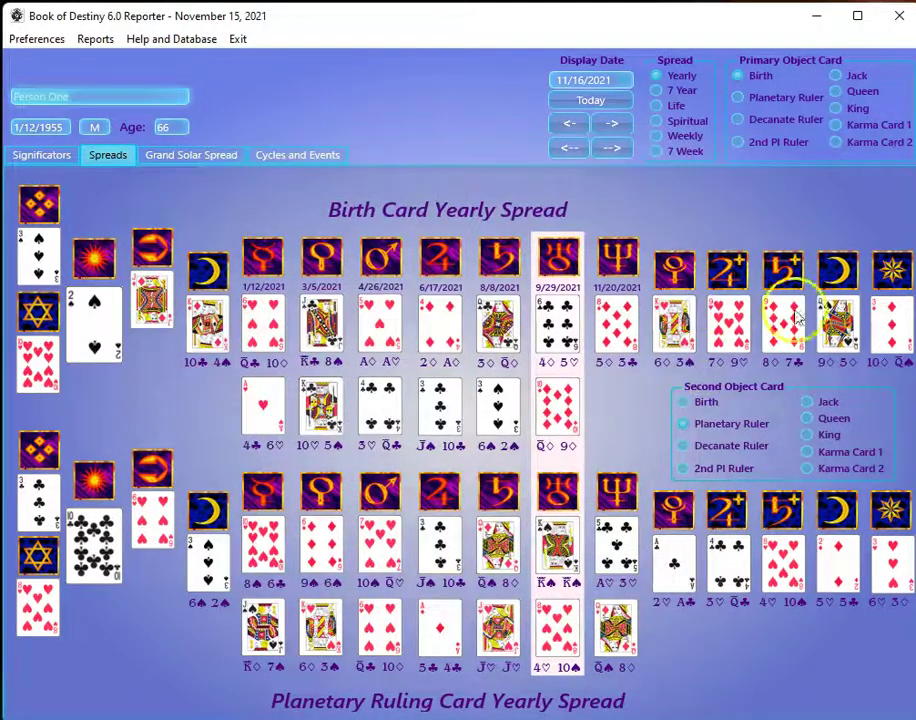
# Step: Compare the Decanate Ruler and Planetary Ruler spreads as the second object card, ending on Planetary Ruler
pyautogui.click(702, 447)
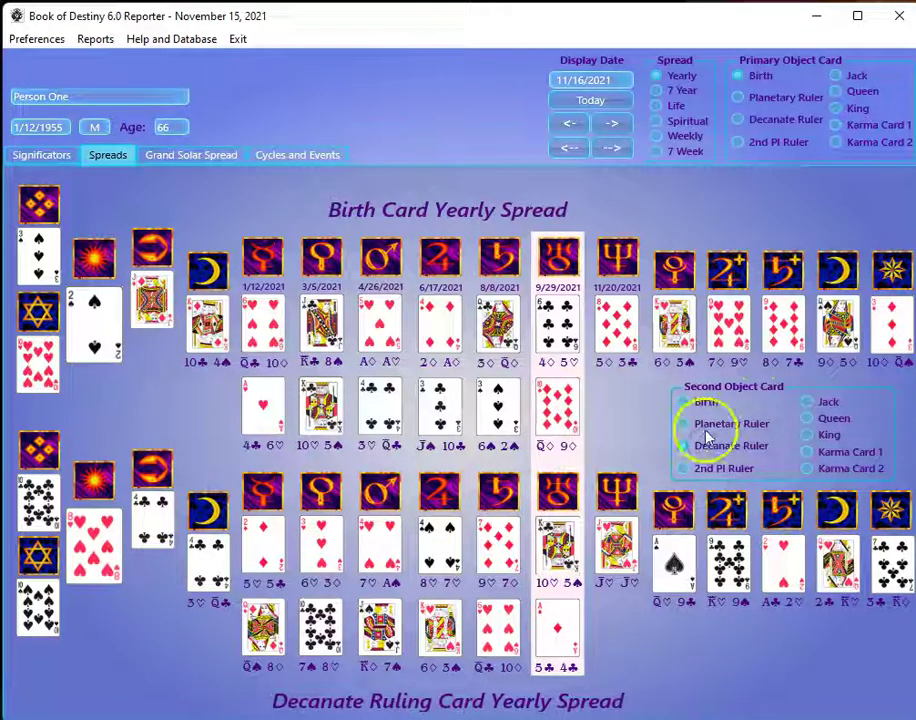
pyautogui.click(707, 428)
pyautogui.click(706, 447)
pyautogui.click(708, 425)
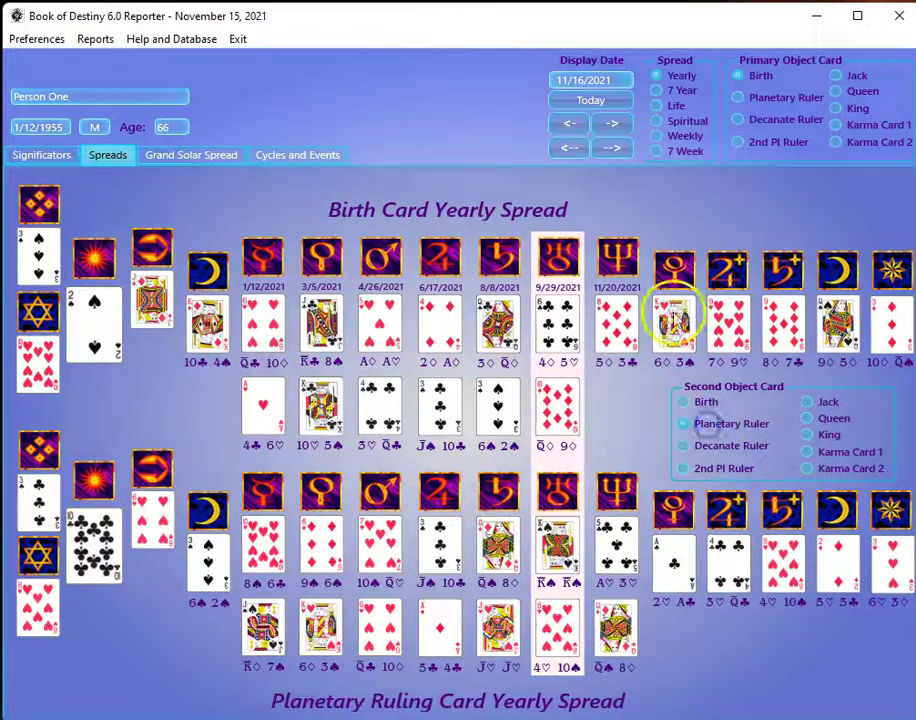
# Step: Generate the client's one-year yearly report for 2021 using only the Birth Card, with the PR Card and DR Card excluded
pyautogui.click(95, 39)
pyautogui.click(137, 60)
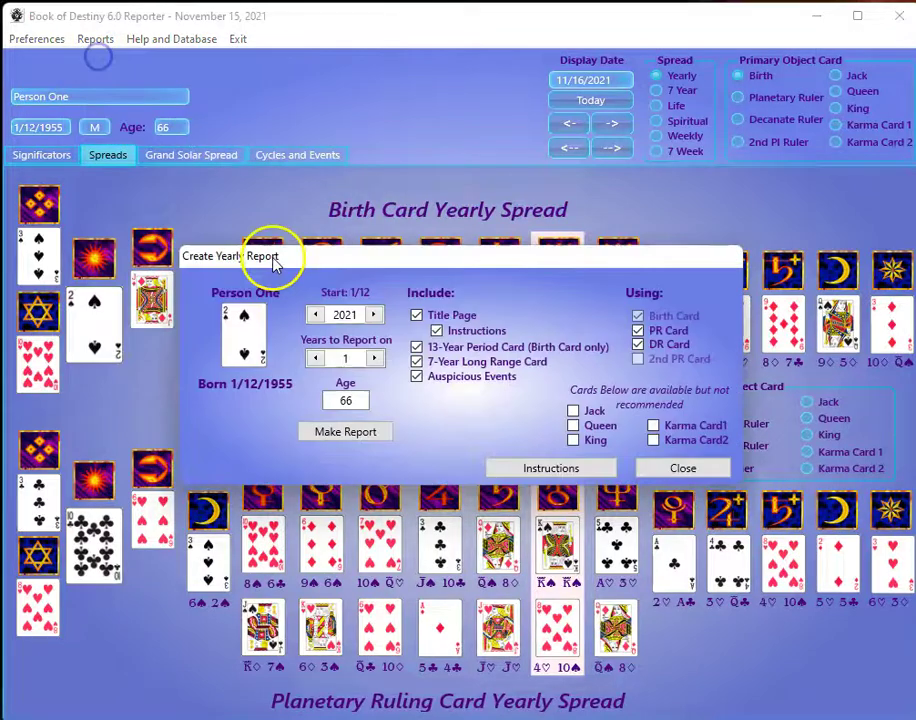
pyautogui.click(640, 347)
pyautogui.click(638, 331)
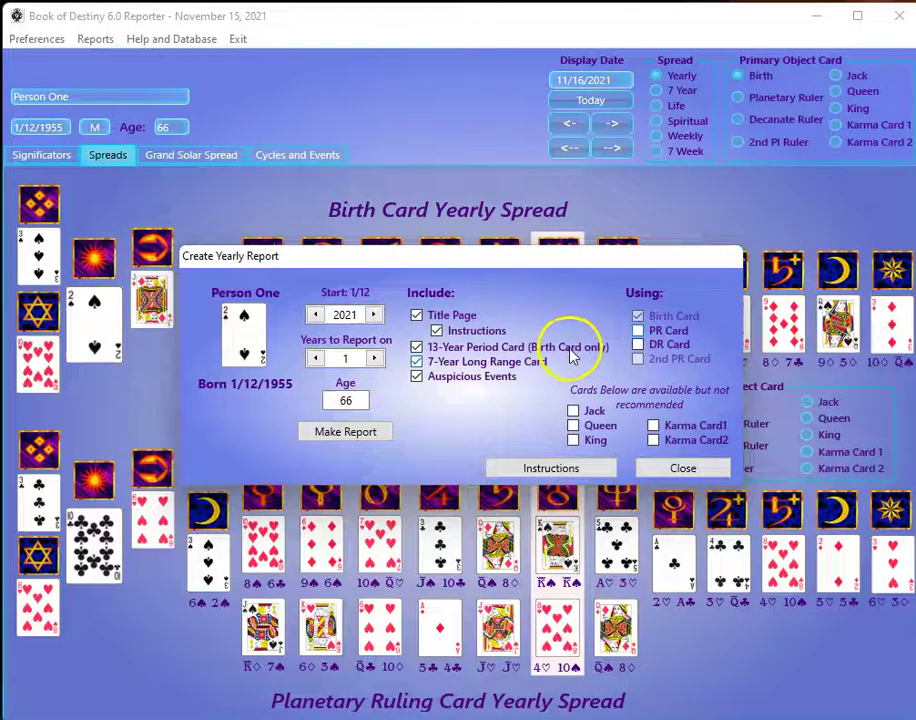
pyautogui.moveTo(466, 256); pyautogui.dragTo(528, 171)
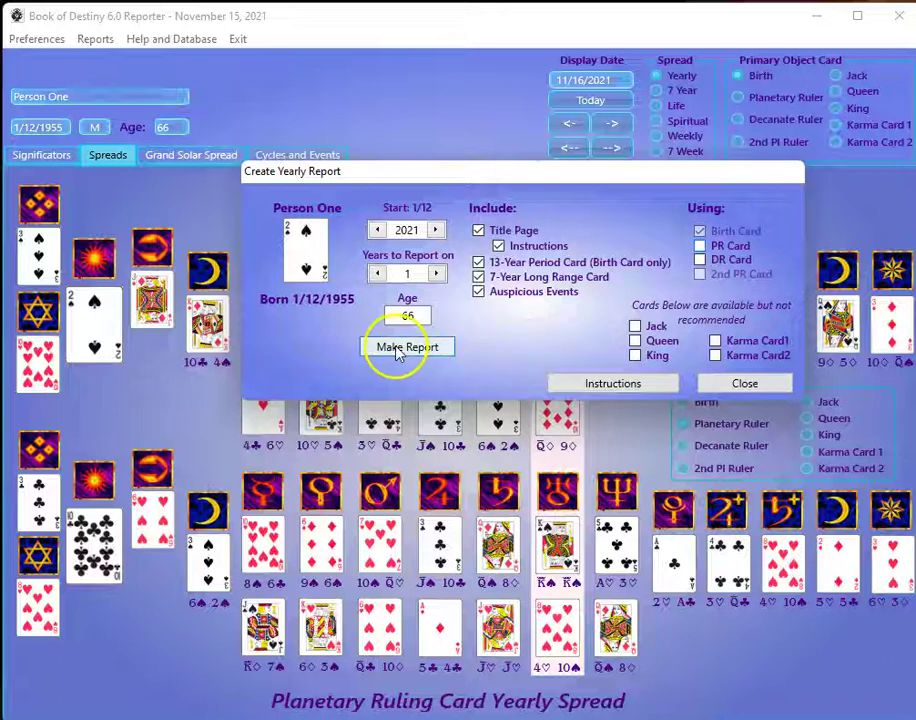
pyautogui.click(399, 348)
pyautogui.click(730, 227)
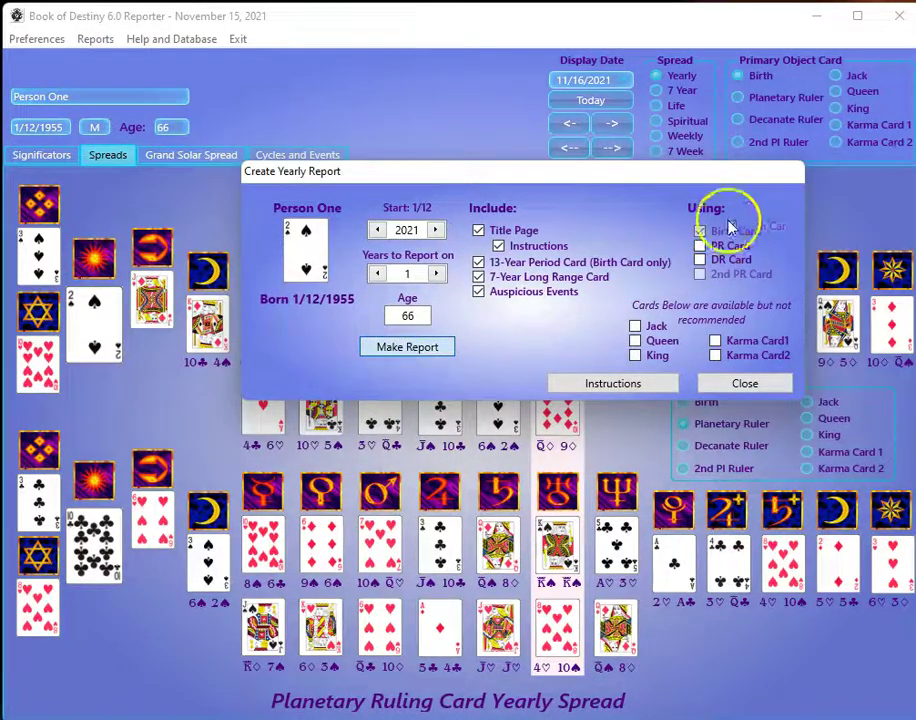
pyautogui.click(603, 262)
# Step: Reposition and enlarge the yearly report preview, and set its zoom to 75%
pyautogui.moveTo(611, 10); pyautogui.dragTo(492, 60)
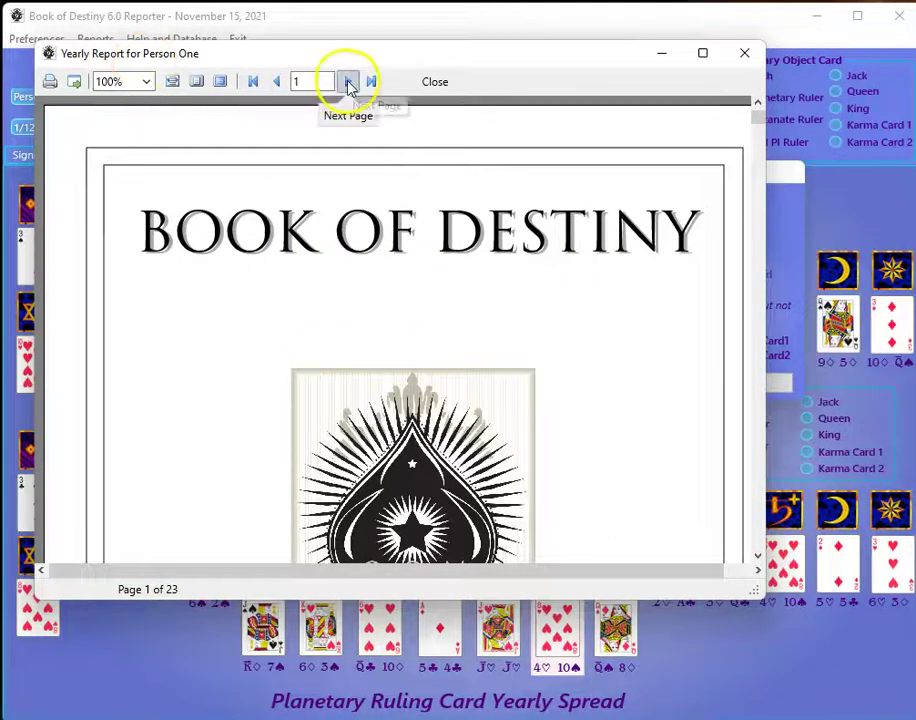
pyautogui.moveTo(753, 592); pyautogui.dragTo(745, 695)
pyautogui.click(145, 82)
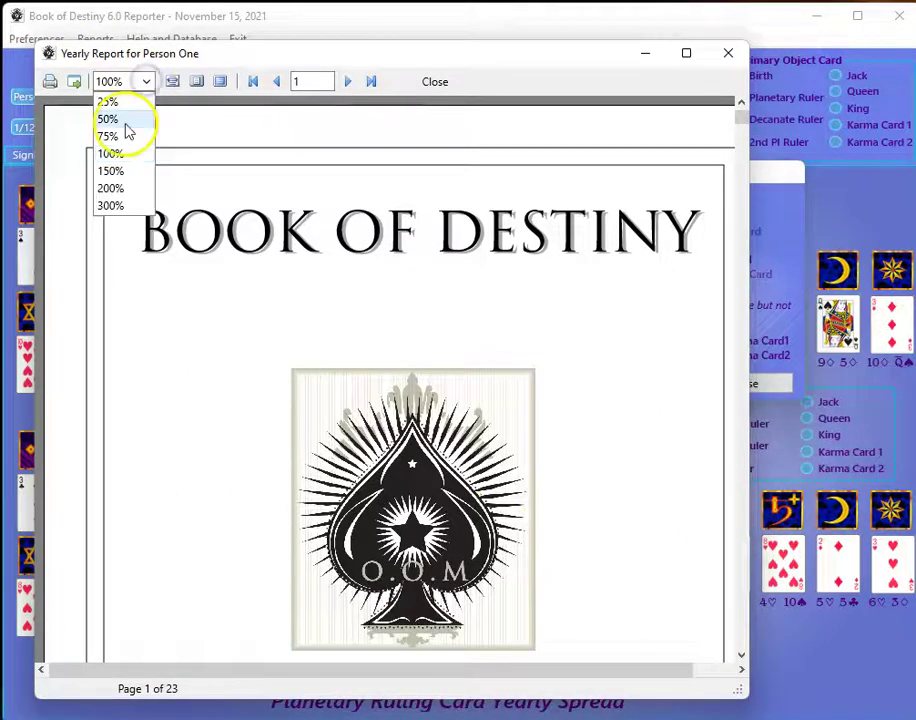
pyautogui.click(128, 134)
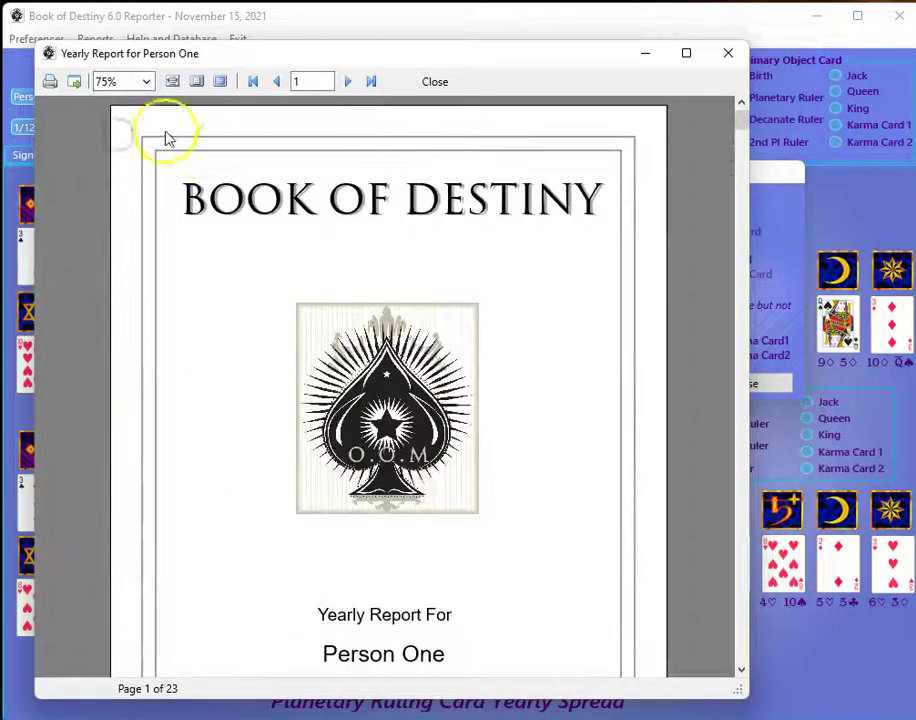
# Step: Review the yearly report's instructions, birth card chart, ruling card descriptions and 13-year period card through page 8
pyautogui.click(347, 85)
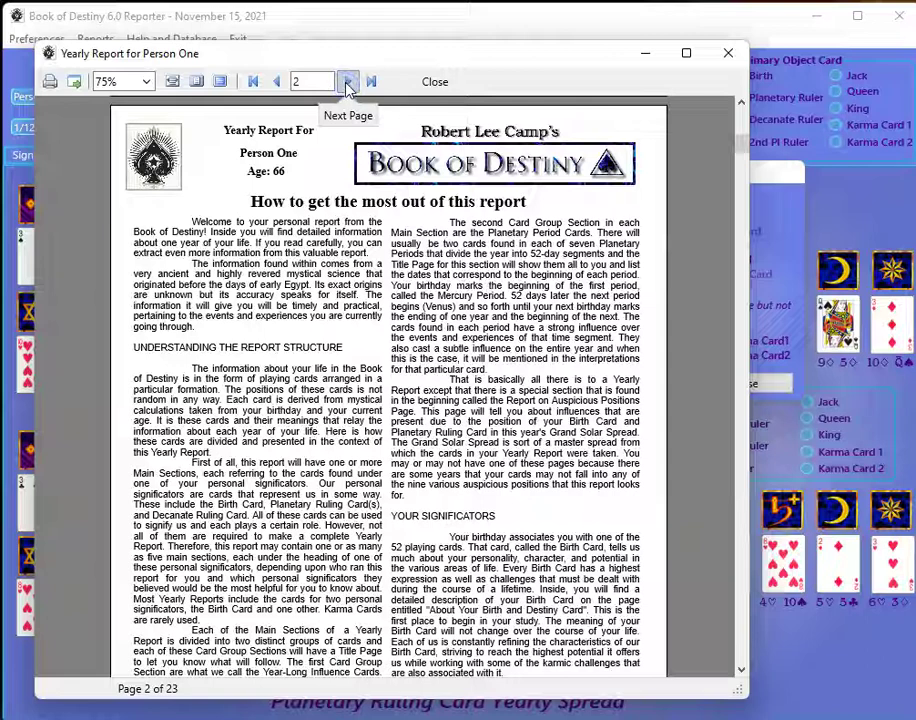
pyautogui.click(347, 83)
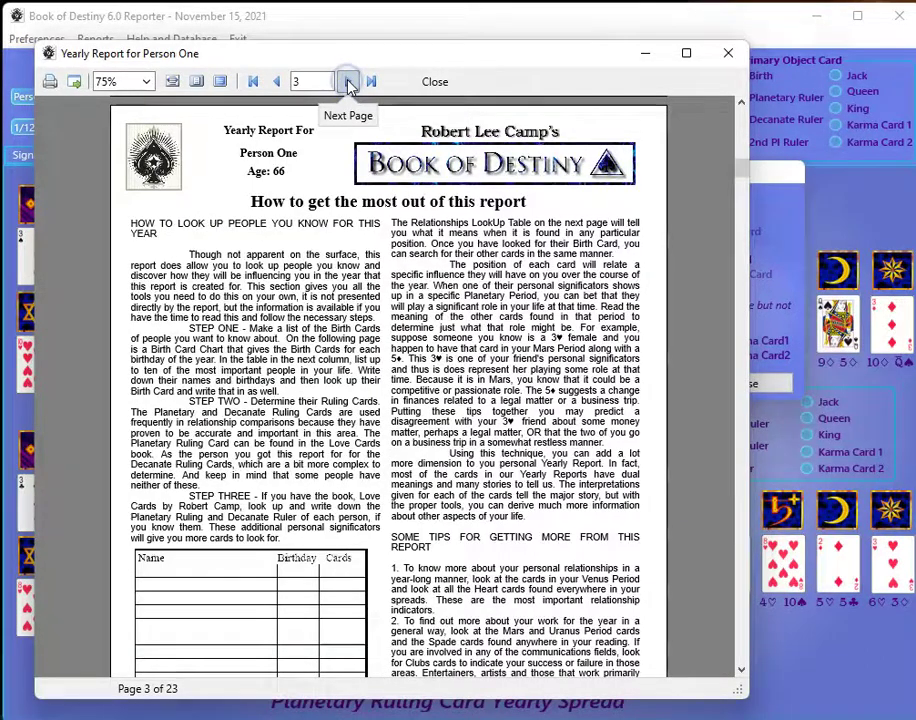
pyautogui.click(348, 84)
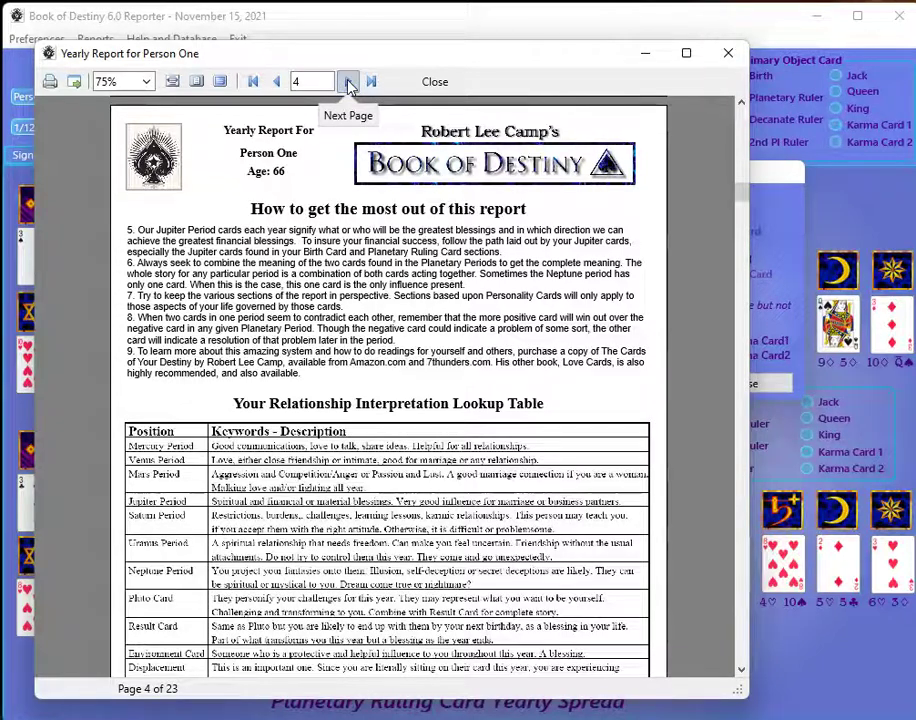
pyautogui.click(348, 85)
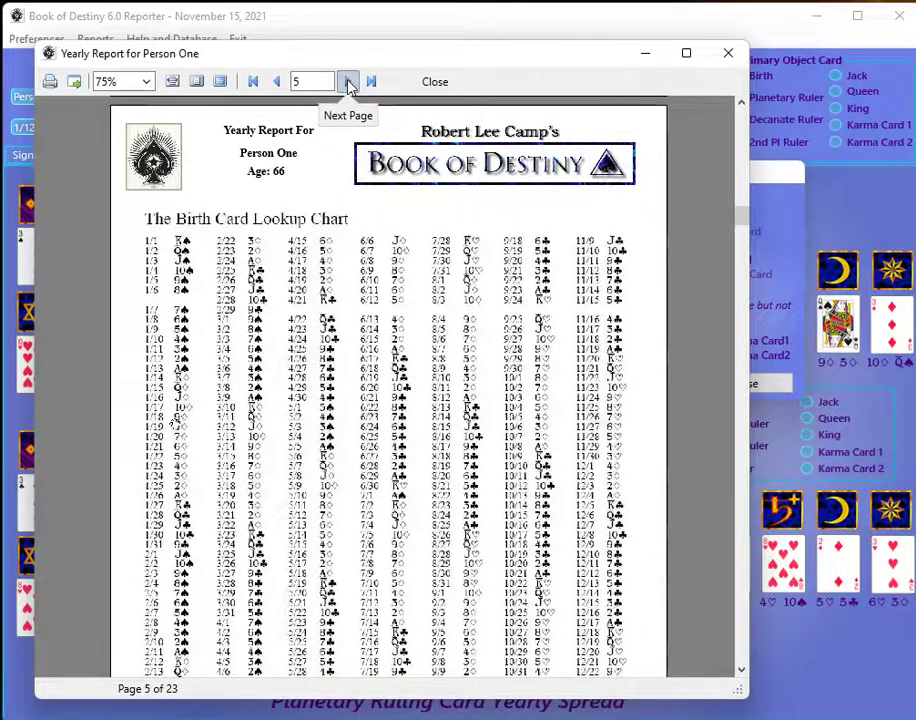
pyautogui.click(349, 84)
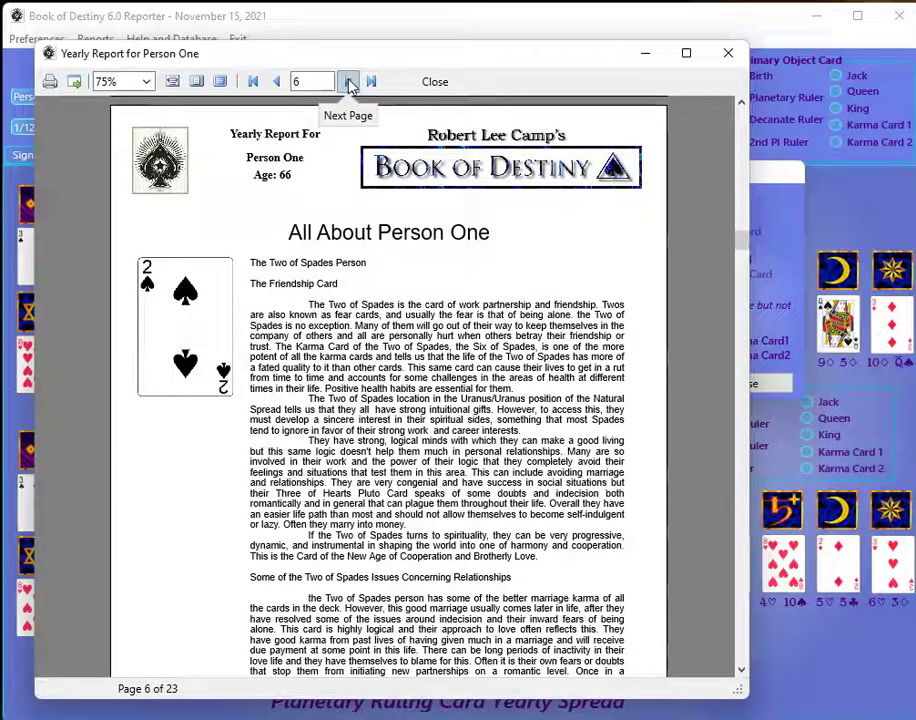
pyautogui.click(357, 298)
pyautogui.scroll(-10, 357, 298)
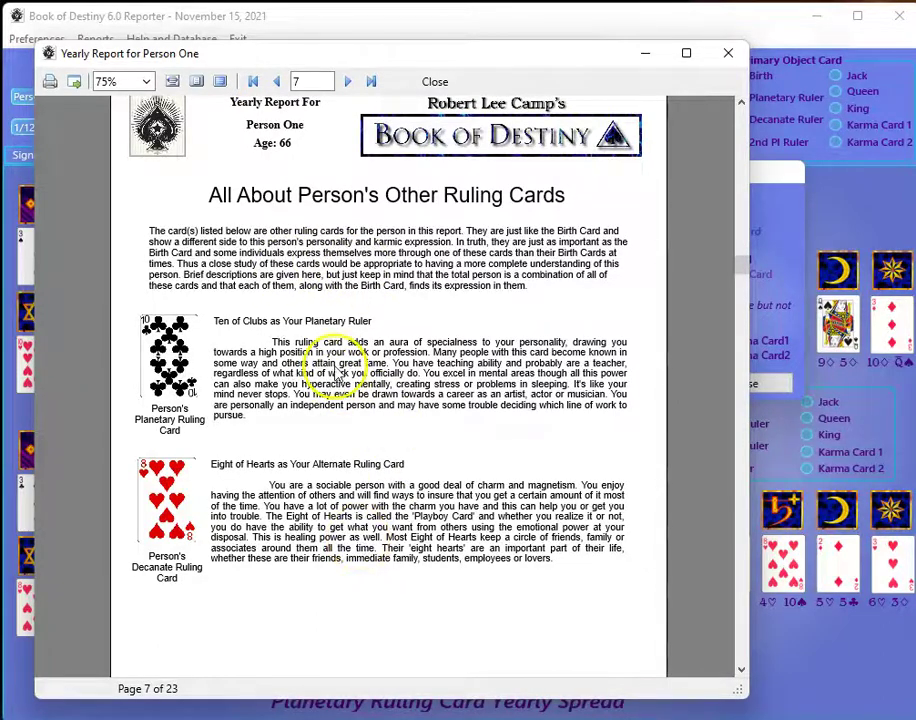
pyautogui.scroll(-10, 338, 372)
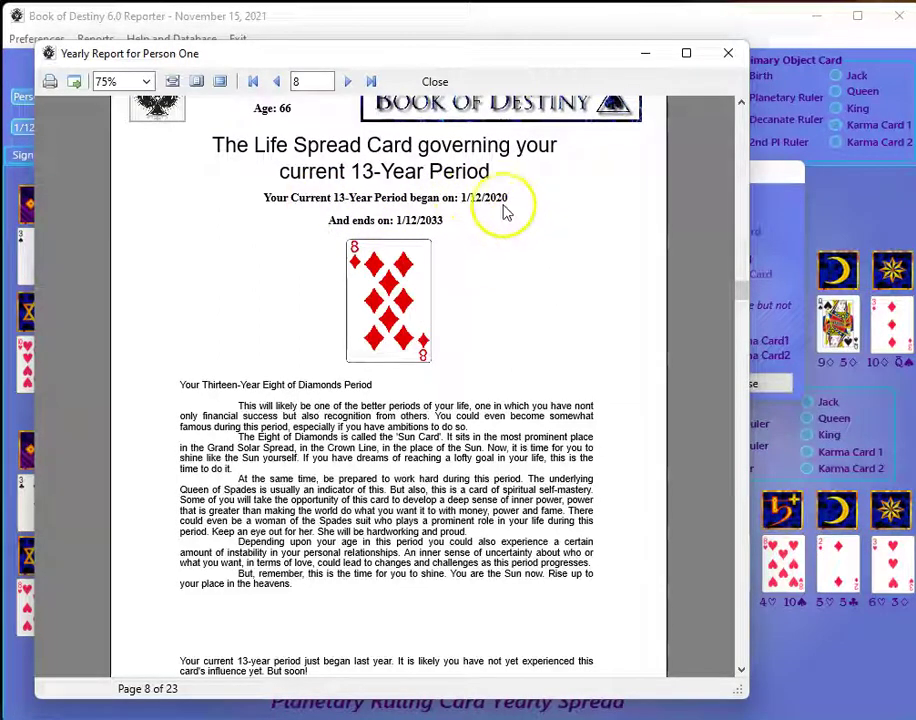
# Step: Review the yearly report's 13-year period card, Birth Card spread introduction, seven-year long range card and year-long influence cards through page 11
pyautogui.scroll(-3, 466, 318)
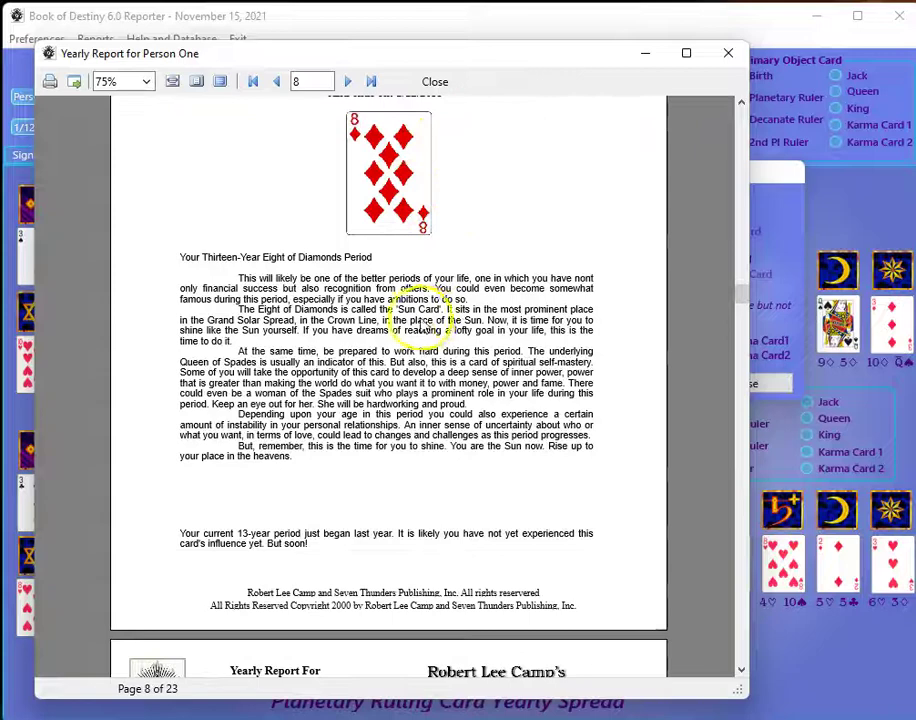
pyautogui.scroll(-12, 425, 325)
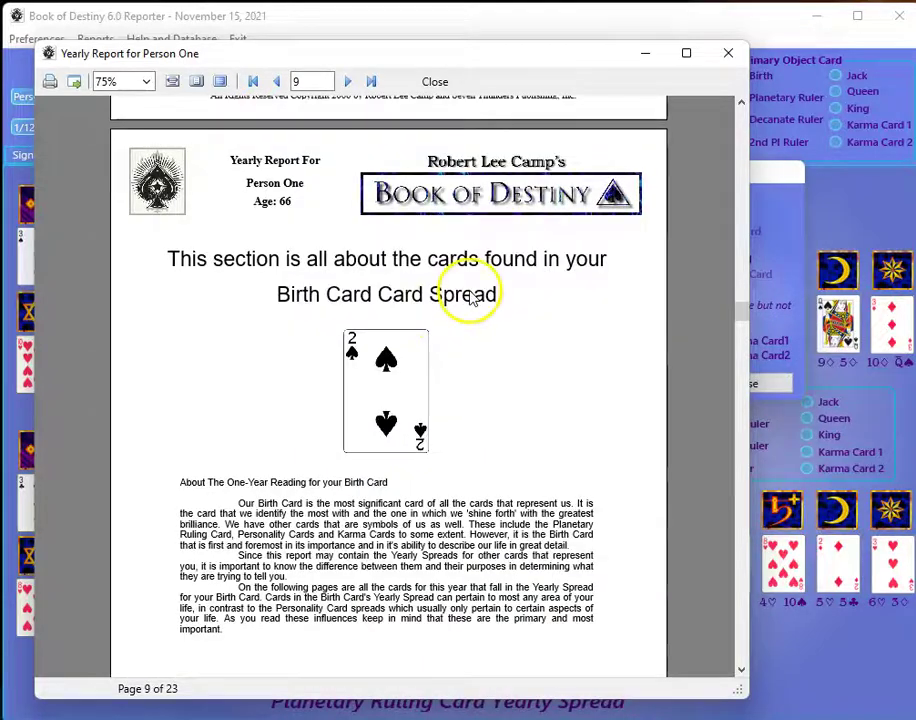
pyautogui.scroll(-6, 470, 290)
pyautogui.scroll(3, 485, 286)
pyautogui.scroll(-3, 484, 287)
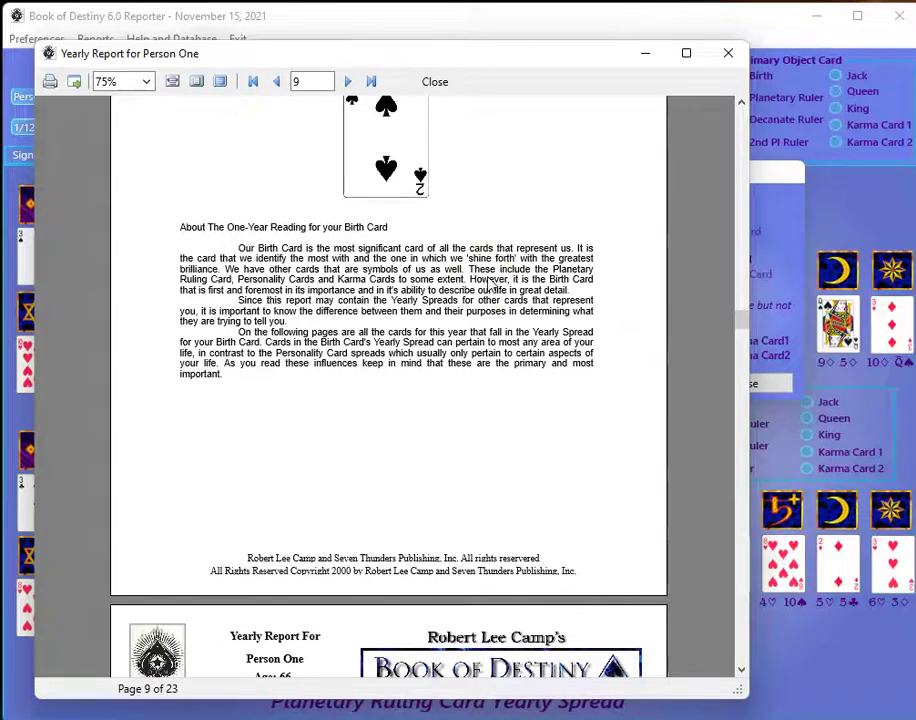
pyautogui.scroll(-6, 490, 285)
pyautogui.scroll(-9, 490, 285)
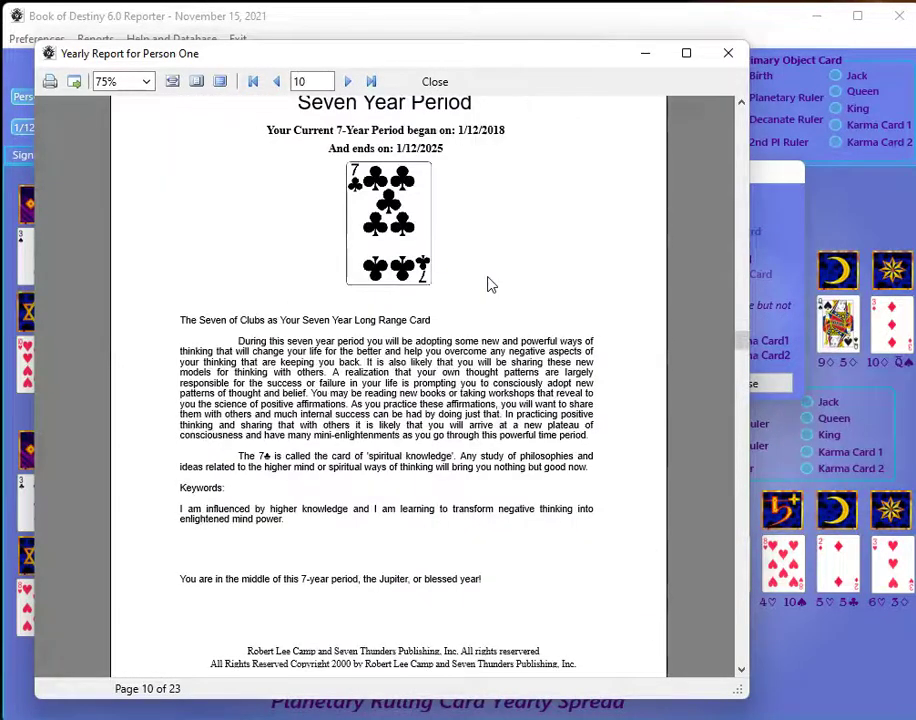
pyautogui.scroll(6, 490, 285)
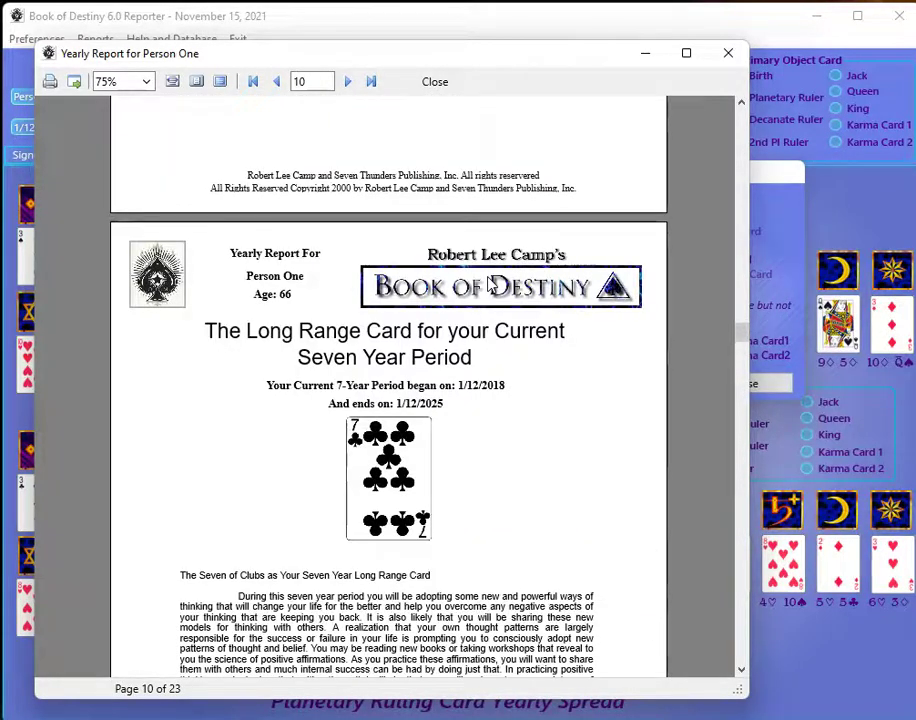
pyautogui.scroll(-20, 490, 285)
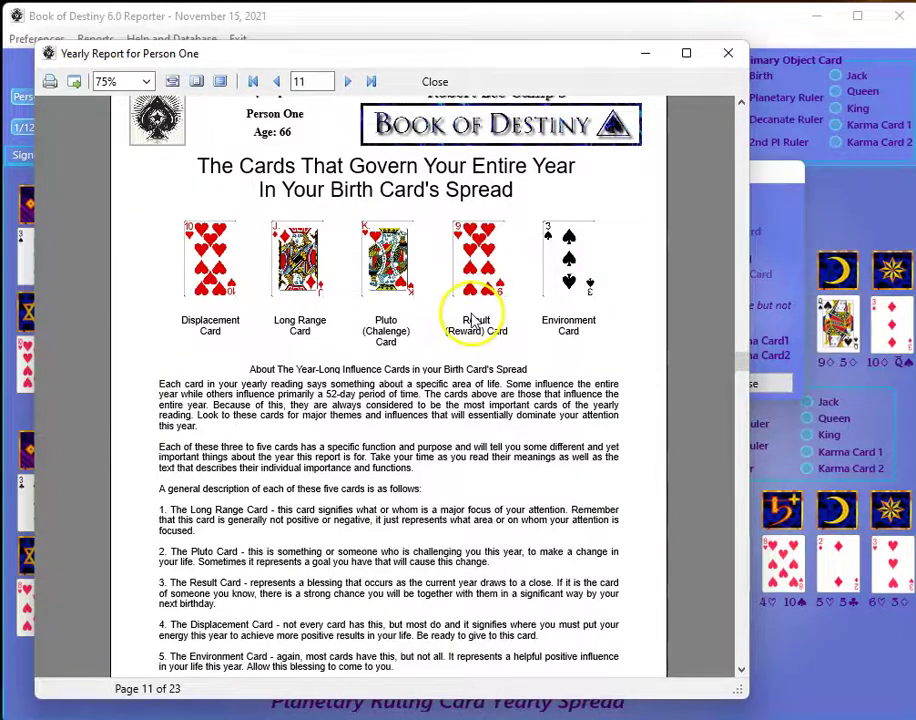
pyautogui.scroll(-3, 476, 320)
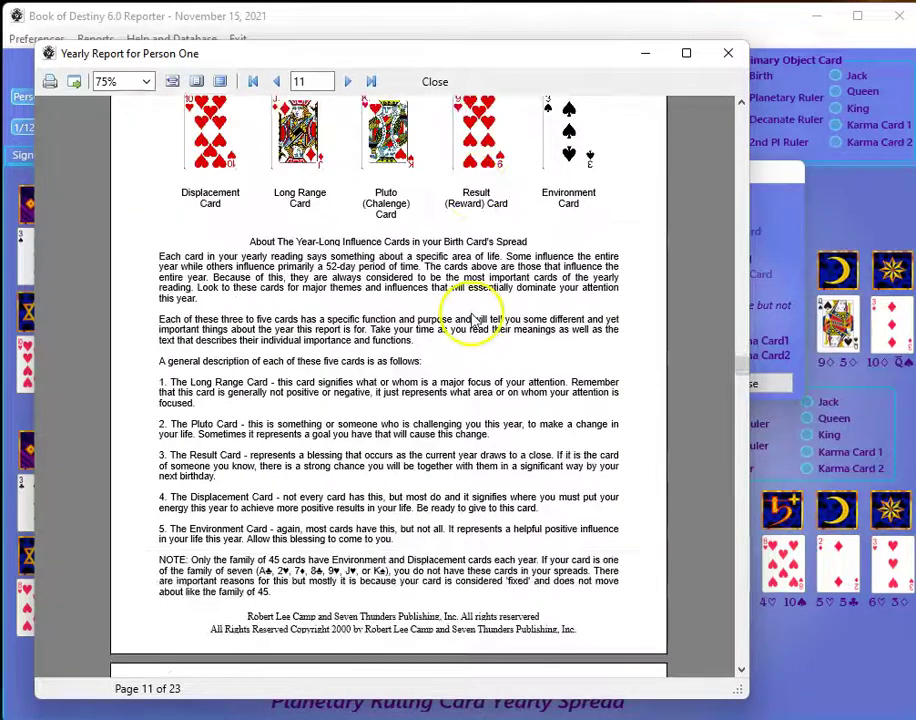
# Step: Close the yearly report preview and reposition the Create Yearly Report dialog
pyautogui.click(435, 83)
pyautogui.moveTo(498, 173); pyautogui.dragTo(434, 158)
pyautogui.click(434, 158)
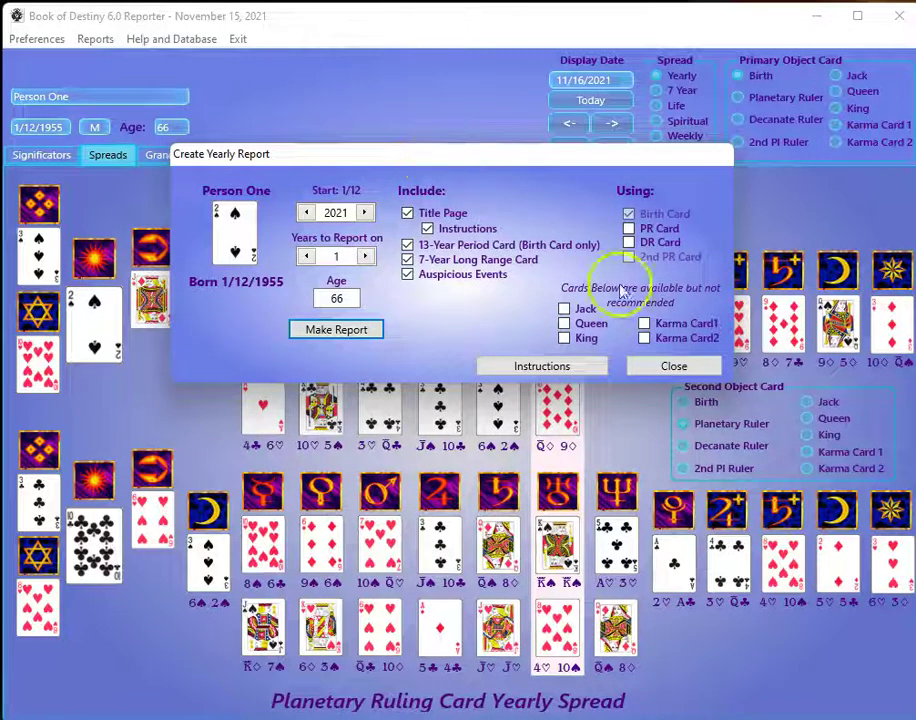
pyautogui.click(670, 368)
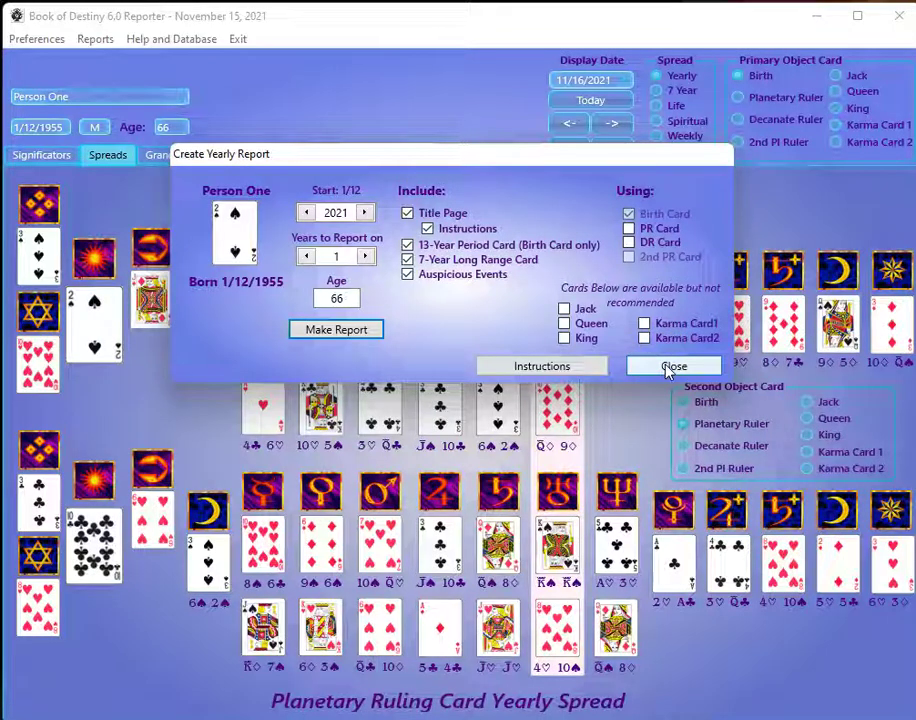
pyautogui.click(633, 242)
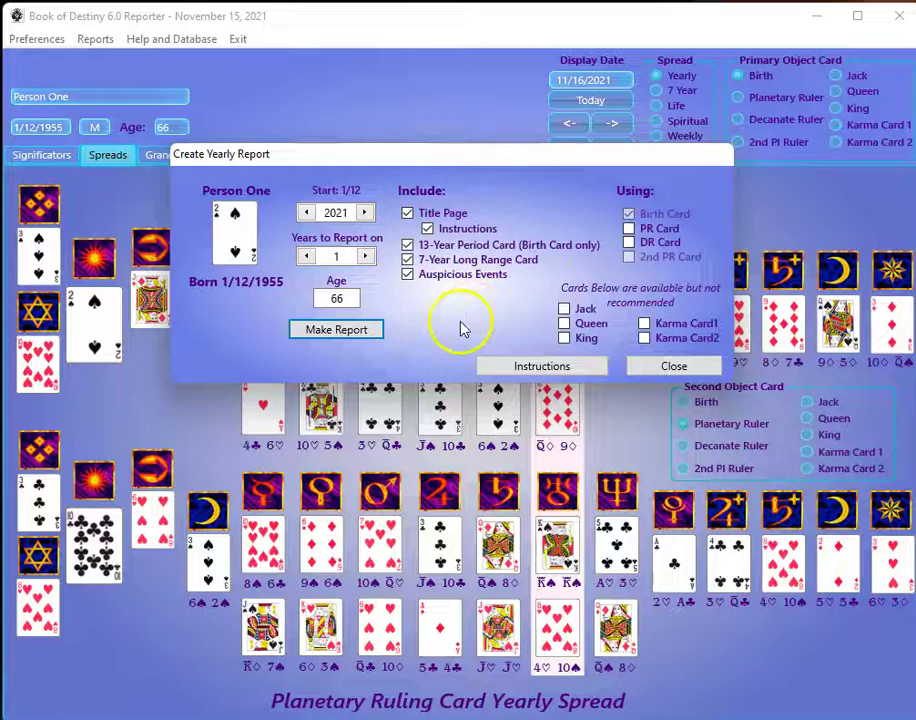
# Step: Generate the one-year 2021 report again with only the Birth Card and move its preview fully into view
pyautogui.click(337, 331)
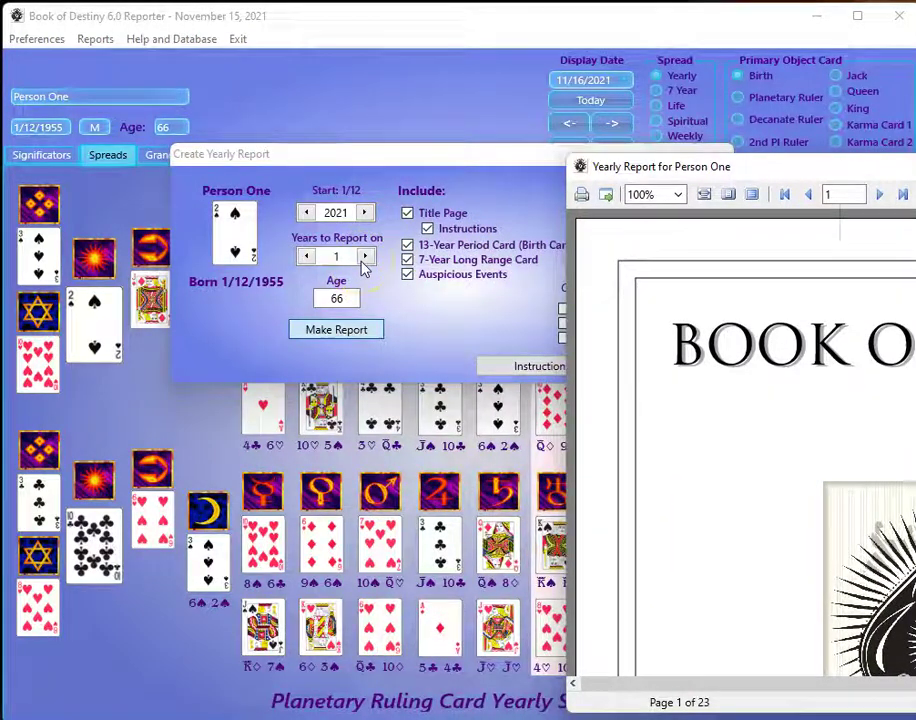
pyautogui.click(365, 255)
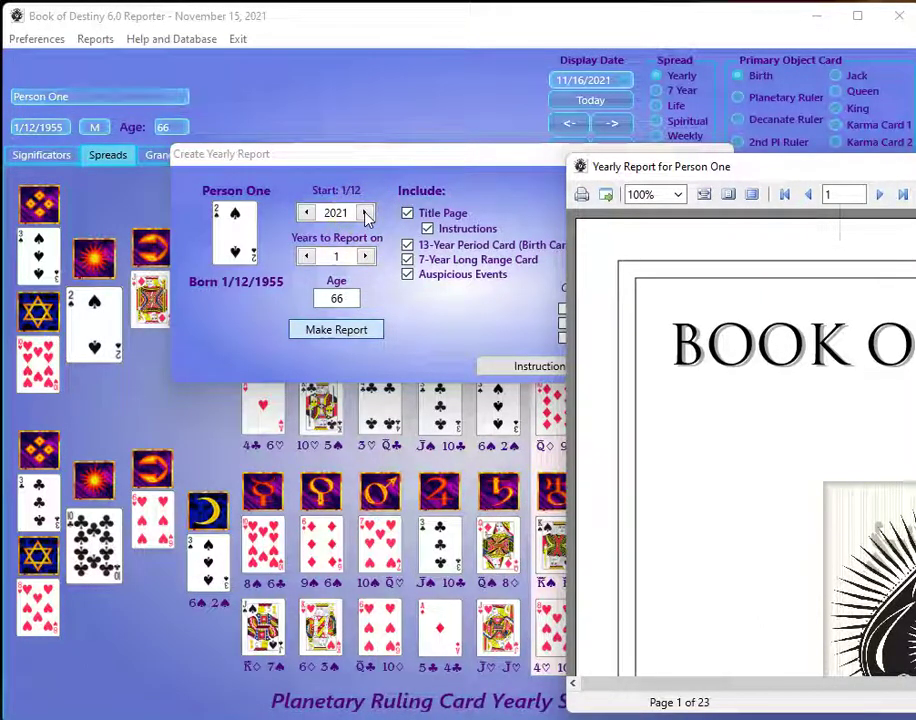
pyautogui.click(366, 216)
pyautogui.moveTo(795, 181); pyautogui.dragTo(317, 90)
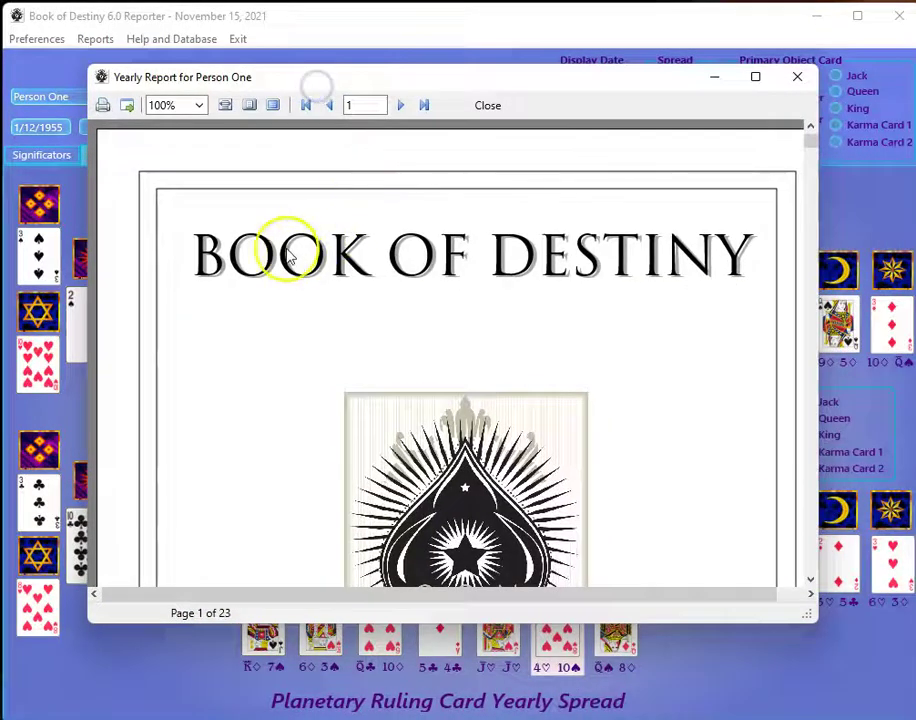
# Step: Look through the available printers in the report's print settings and leave without printing
pyautogui.click(101, 107)
pyautogui.moveTo(808, 122); pyautogui.dragTo(198, 166)
pyautogui.click(256, 194)
pyautogui.moveTo(382, 266)
pyautogui.mouseDown()
pyautogui.moveTo(380, 198)
pyautogui.moveTo(382, 255)
pyautogui.mouseUp()
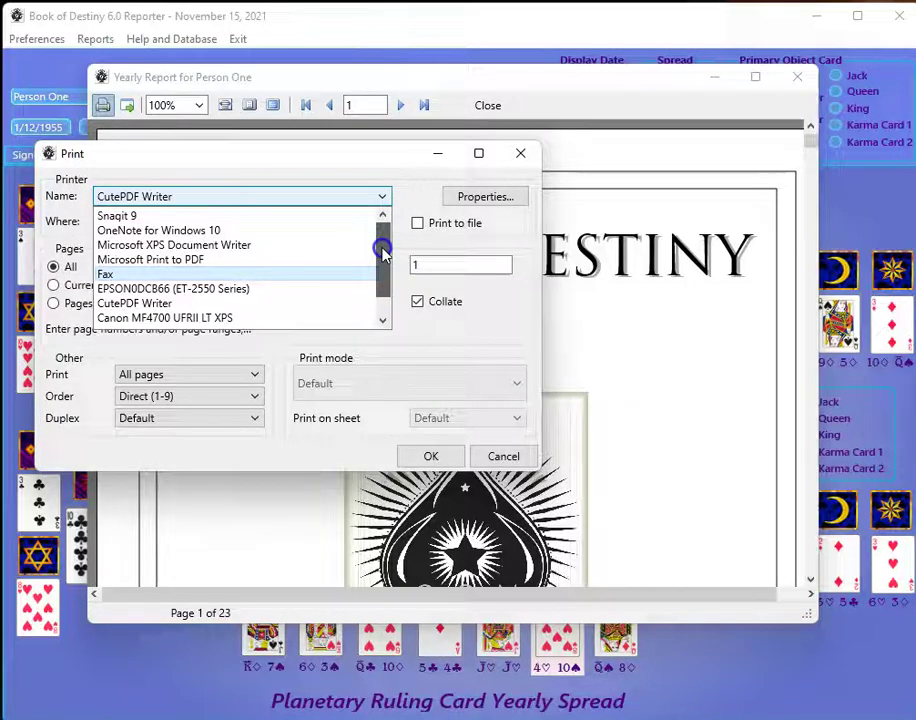
pyautogui.click(503, 456)
pyautogui.click(272, 178)
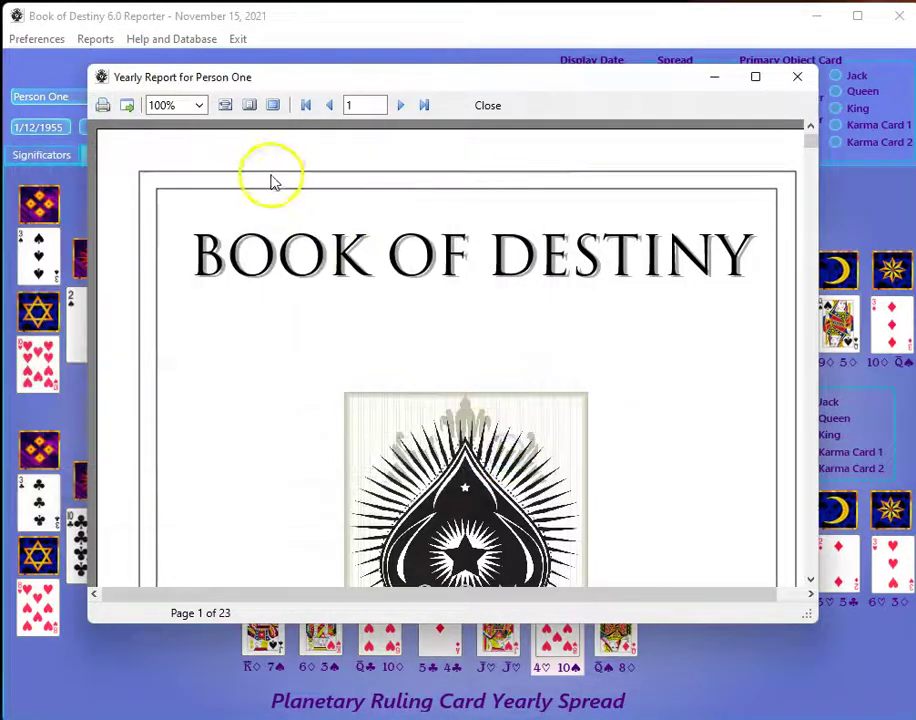
# Step: Export all report pages as a compressed PDF with embedded fonts, saved to the Desktop as Yearly Report for Person One and opened after export
pyautogui.click(128, 105)
pyautogui.click(150, 107)
pyautogui.moveTo(872, 113); pyautogui.dragTo(272, 145)
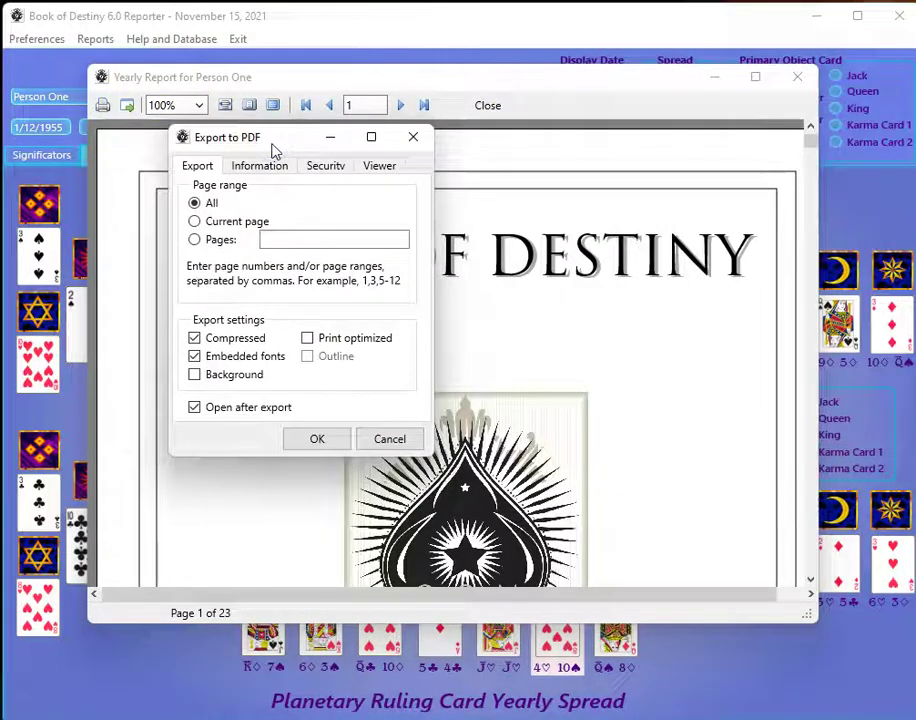
pyautogui.click(282, 148)
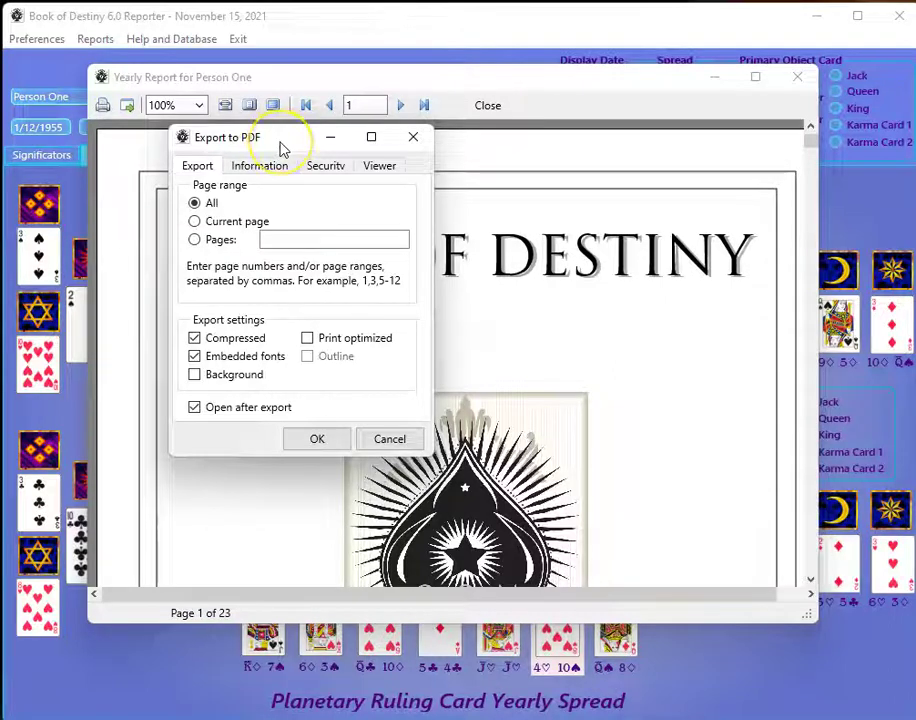
pyautogui.moveTo(285, 145); pyautogui.dragTo(362, 155)
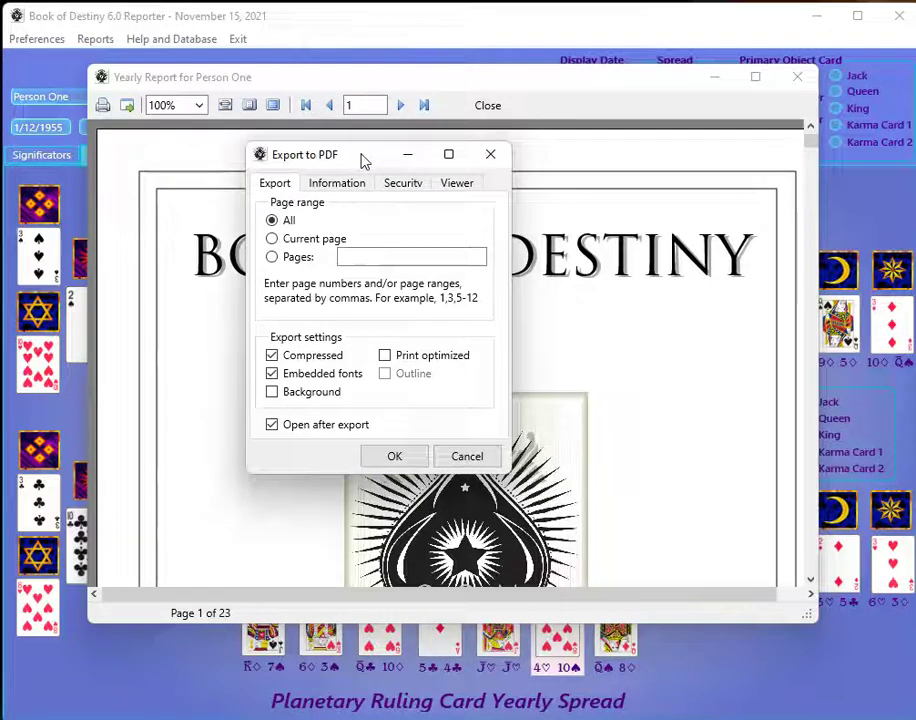
pyautogui.moveTo(362, 155); pyautogui.dragTo(346, 158)
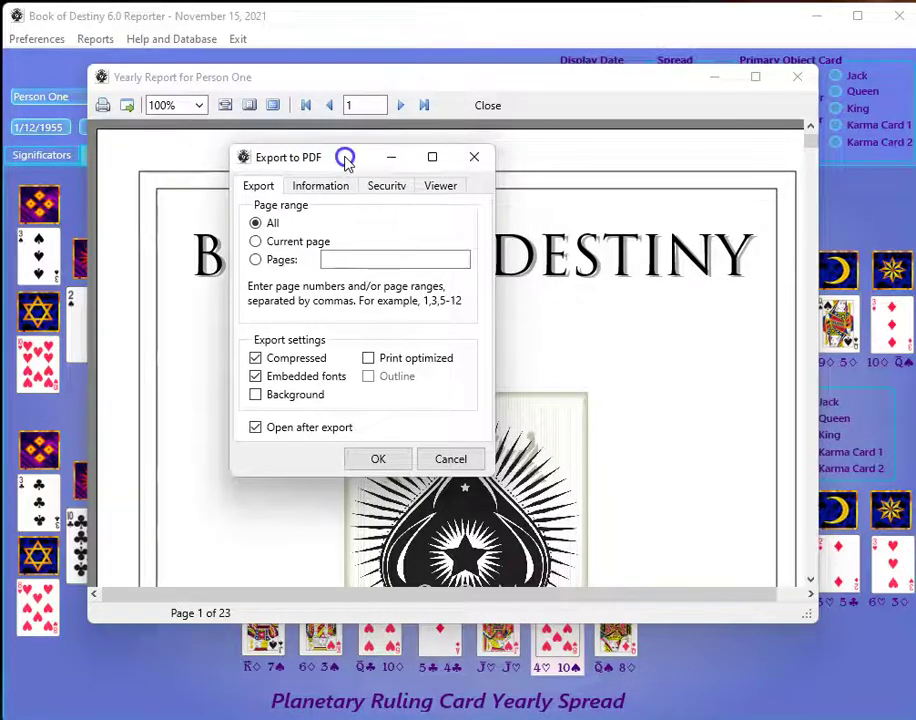
pyautogui.click(357, 460)
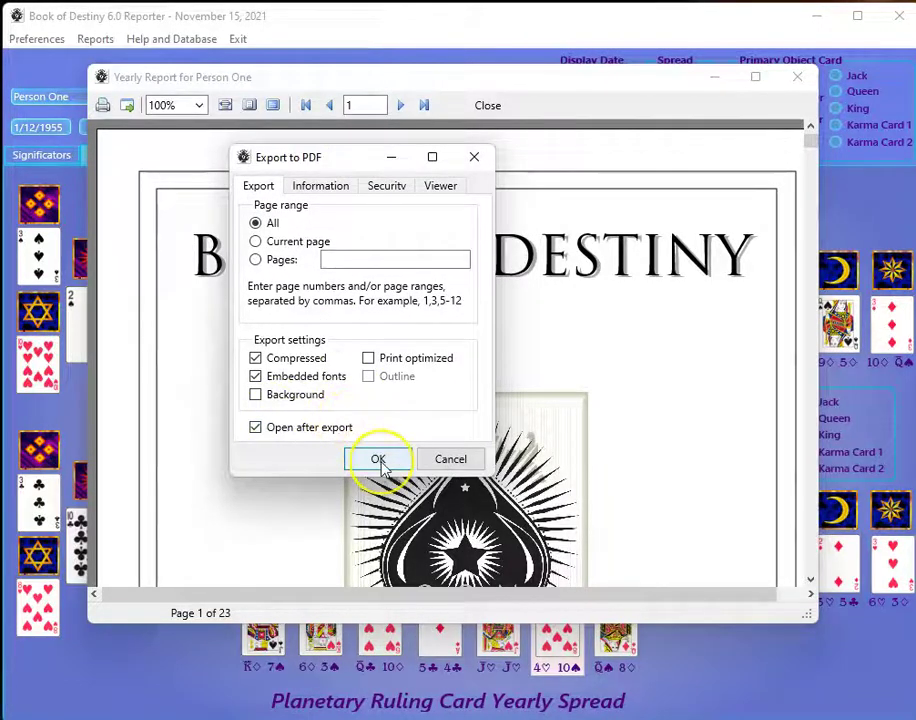
pyautogui.click(380, 464)
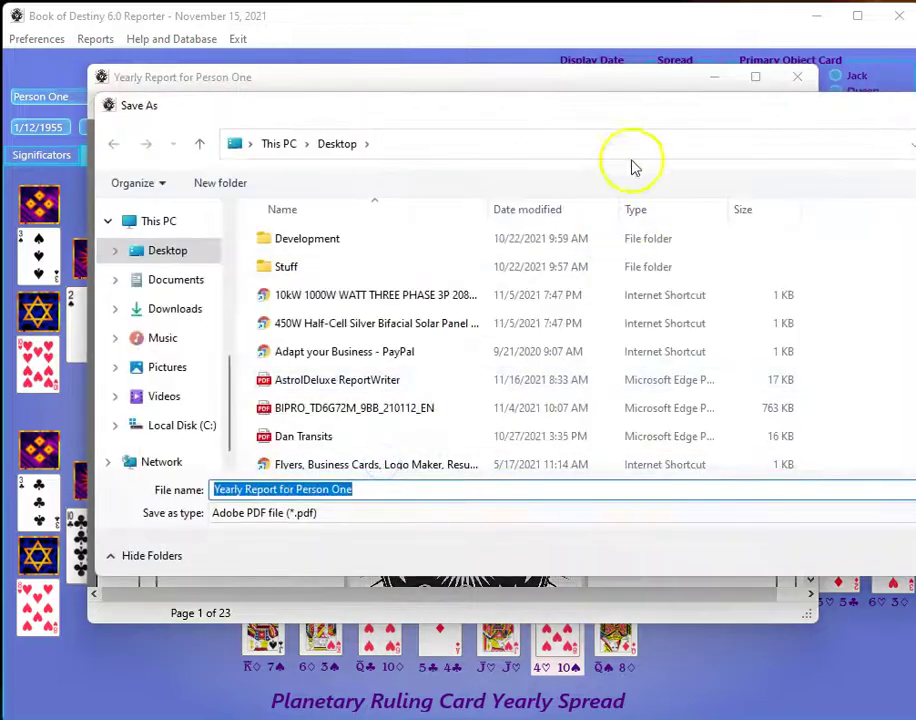
pyautogui.moveTo(627, 103); pyautogui.dragTo(556, 64)
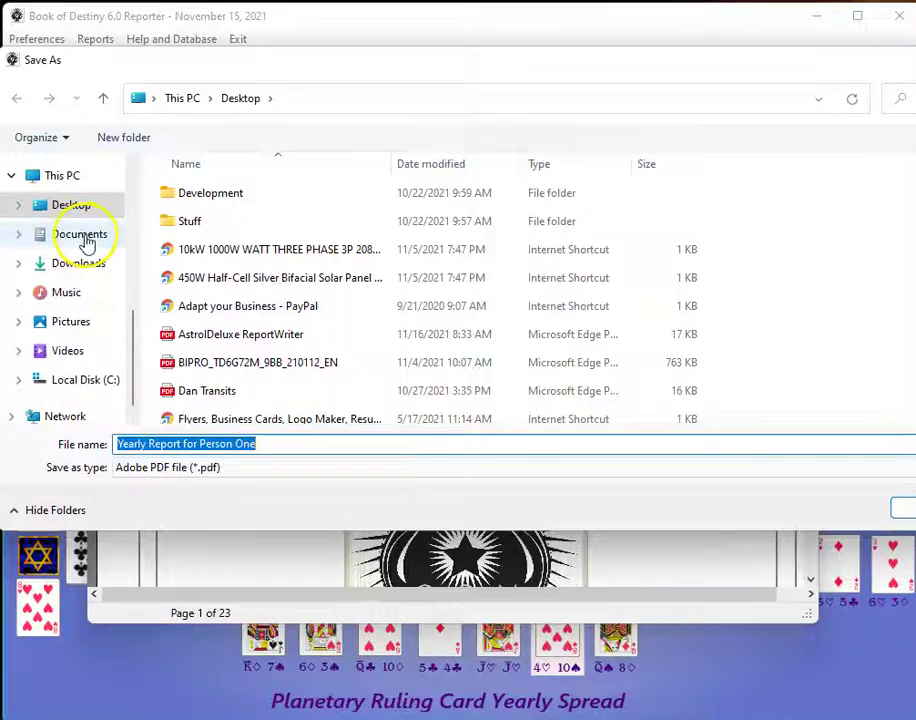
pyautogui.moveTo(644, 76); pyautogui.dragTo(575, 72)
pyautogui.click(858, 517)
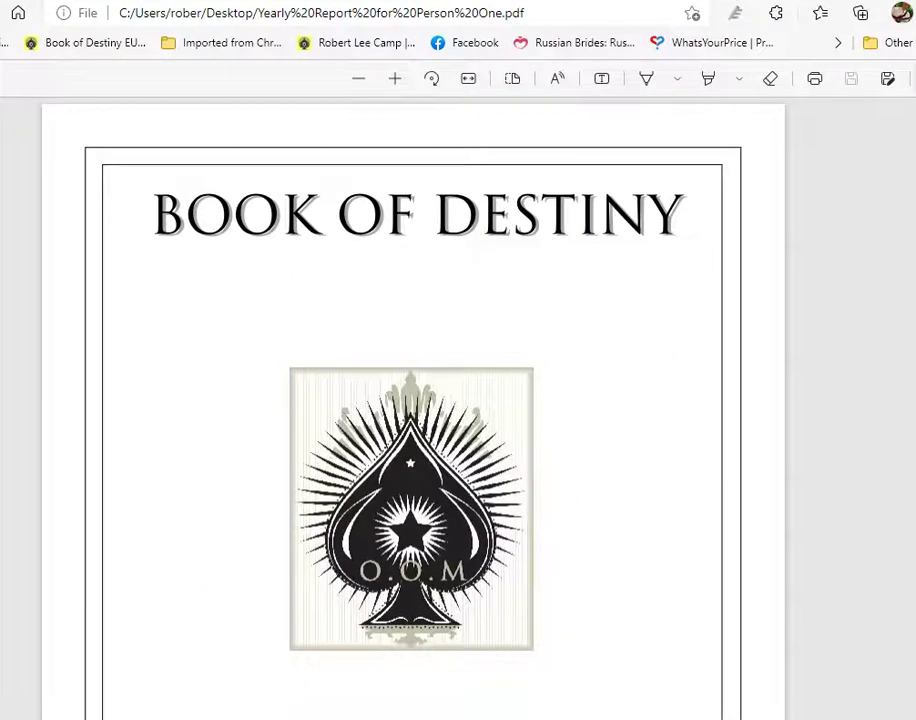
# Step: Zoom out of the exported PDF and look through it from the title page to the 13-year period card page
pyautogui.click(429, 209)
pyautogui.scroll(-2, 446, 203)
pyautogui.scroll(2, 445, 208)
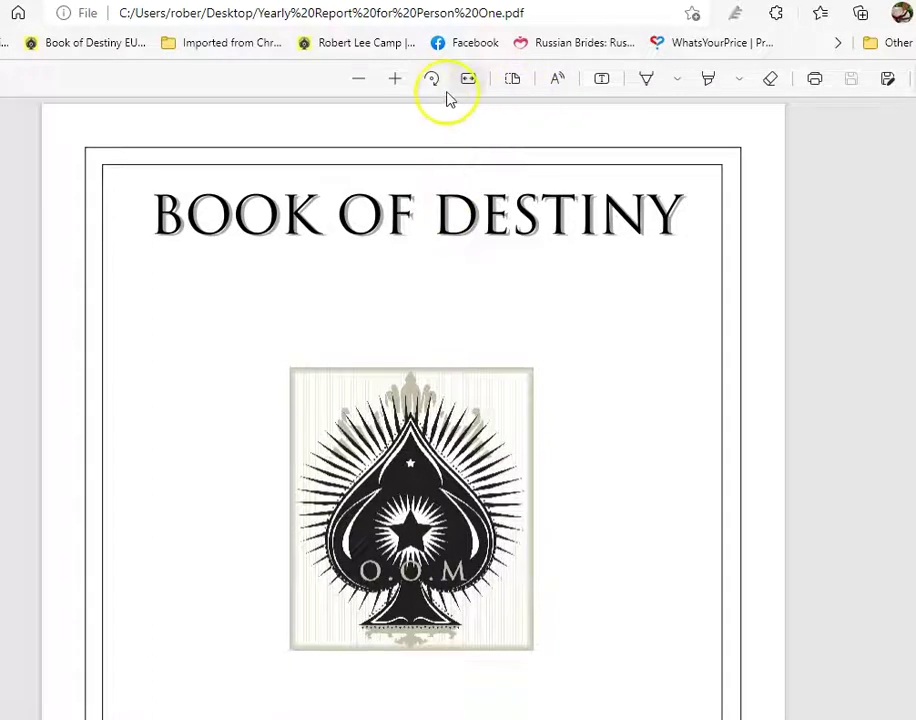
pyautogui.click(358, 79)
pyautogui.click(359, 80)
pyautogui.click(358, 80)
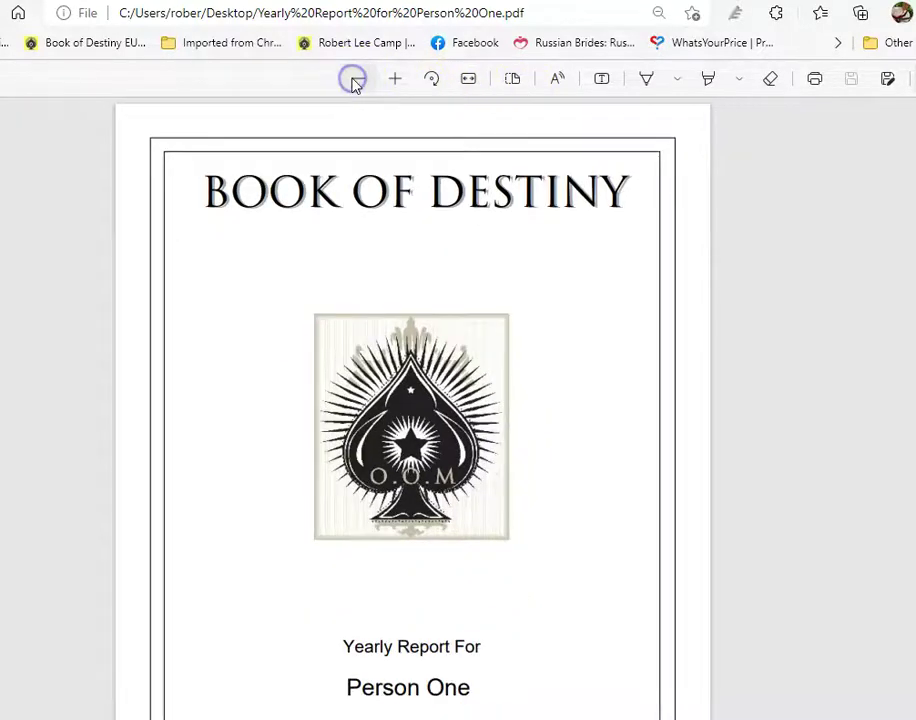
pyautogui.click(358, 81)
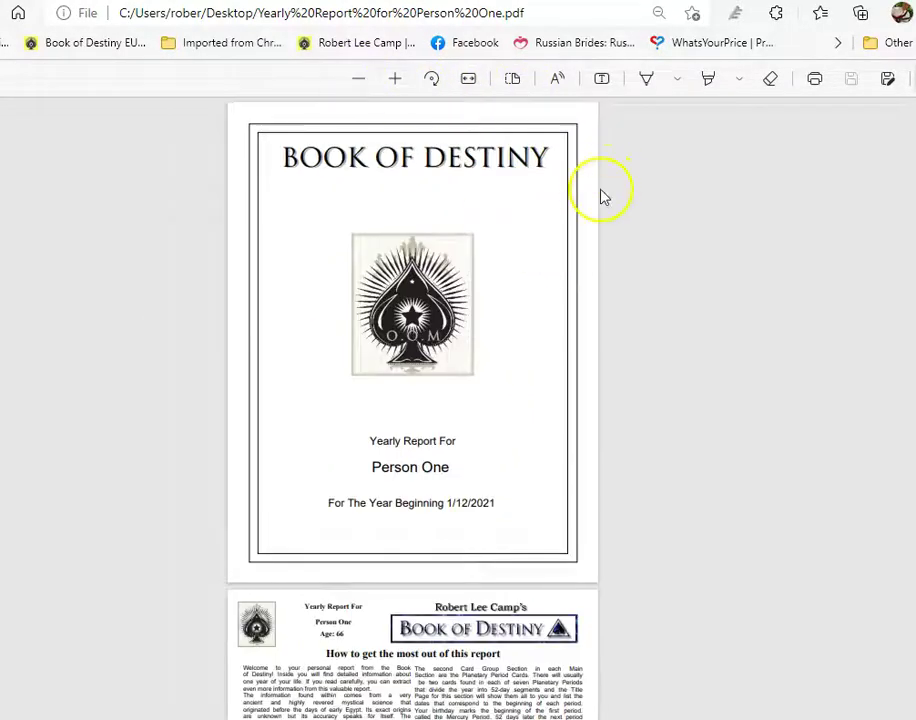
pyautogui.scroll(-2, 591, 213)
pyautogui.scroll(-3, 591, 213)
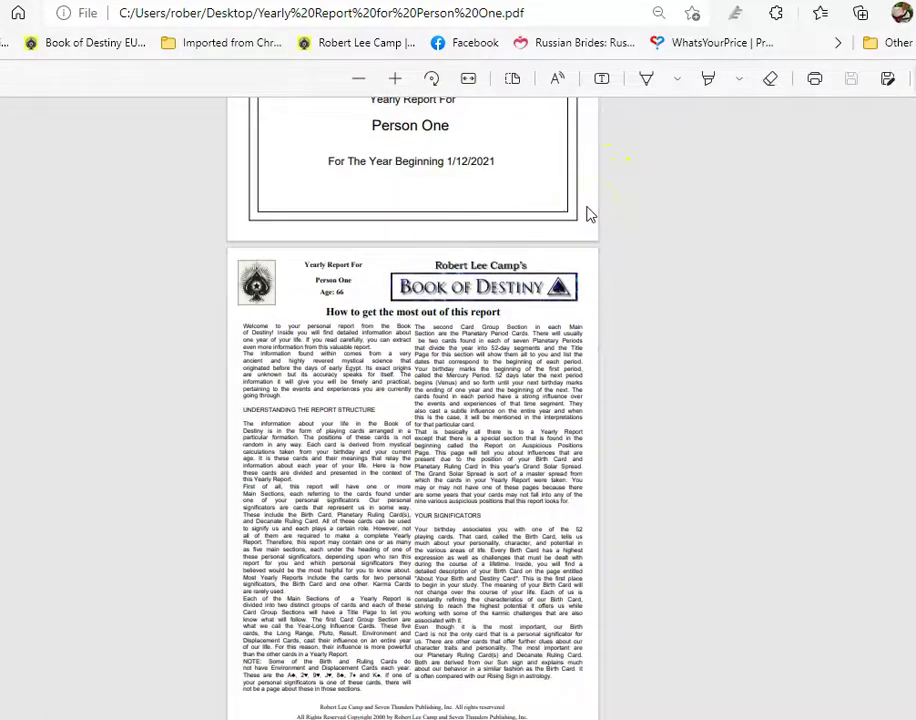
pyautogui.scroll(-8, 591, 213)
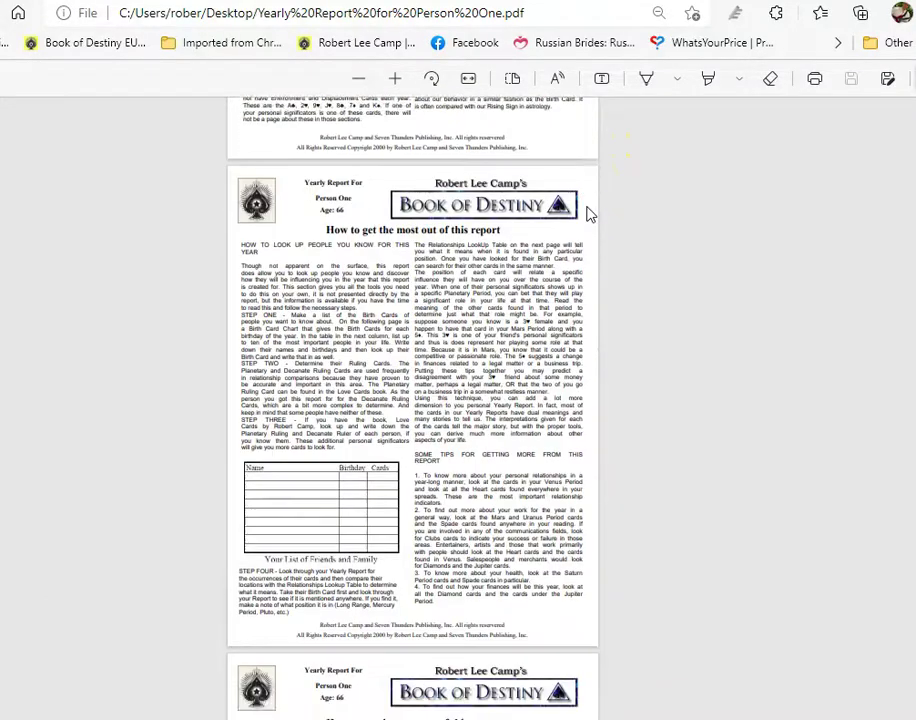
pyautogui.scroll(-14, 591, 213)
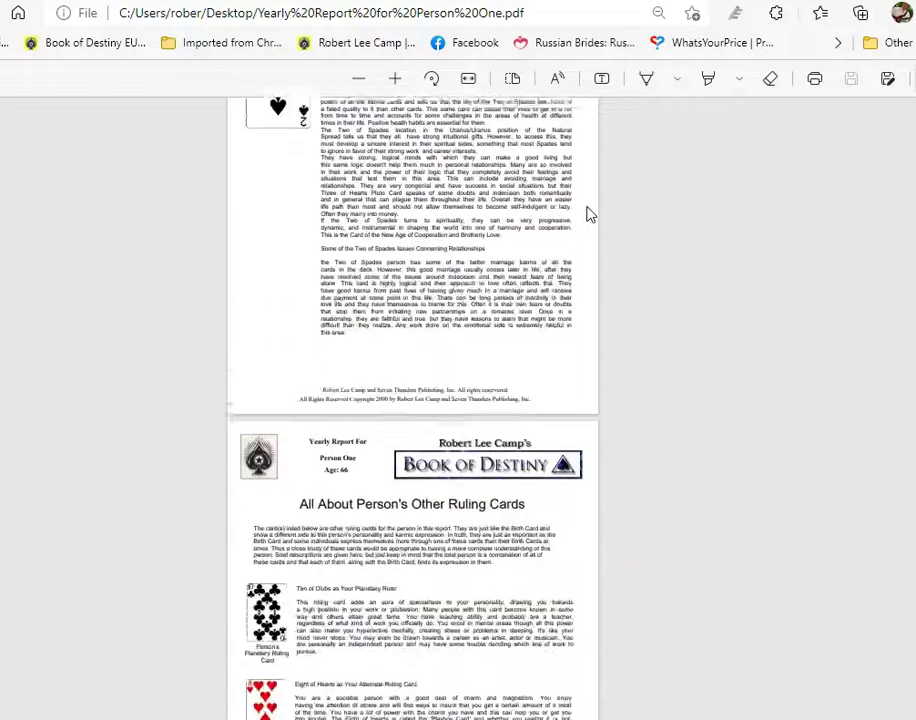
pyautogui.scroll(-5, 591, 213)
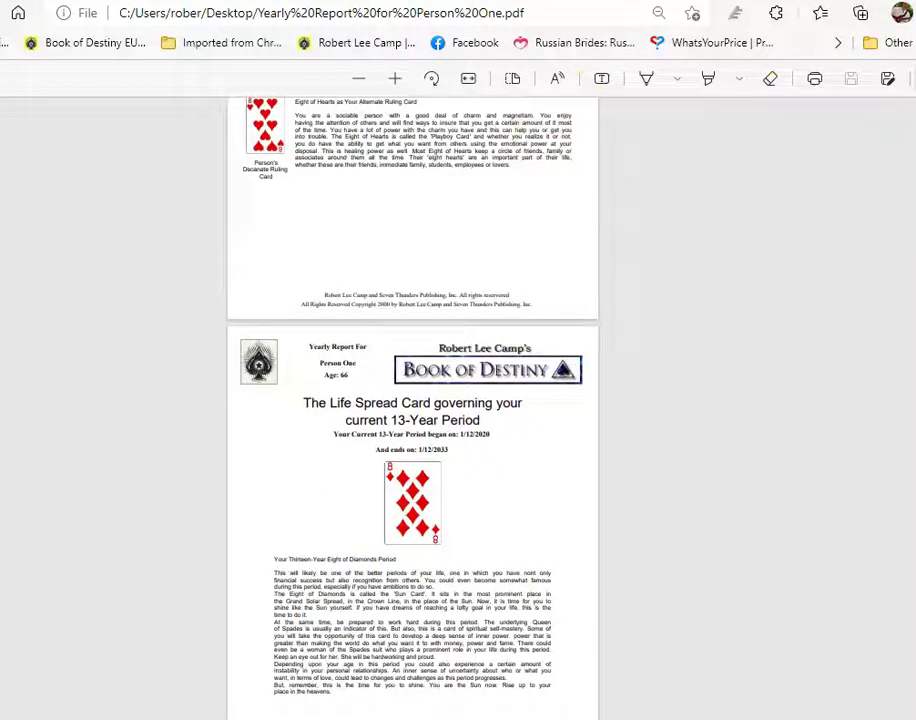
# Step: Leave the exported PDF and close the yearly report preview
pyautogui.click(576, 1)
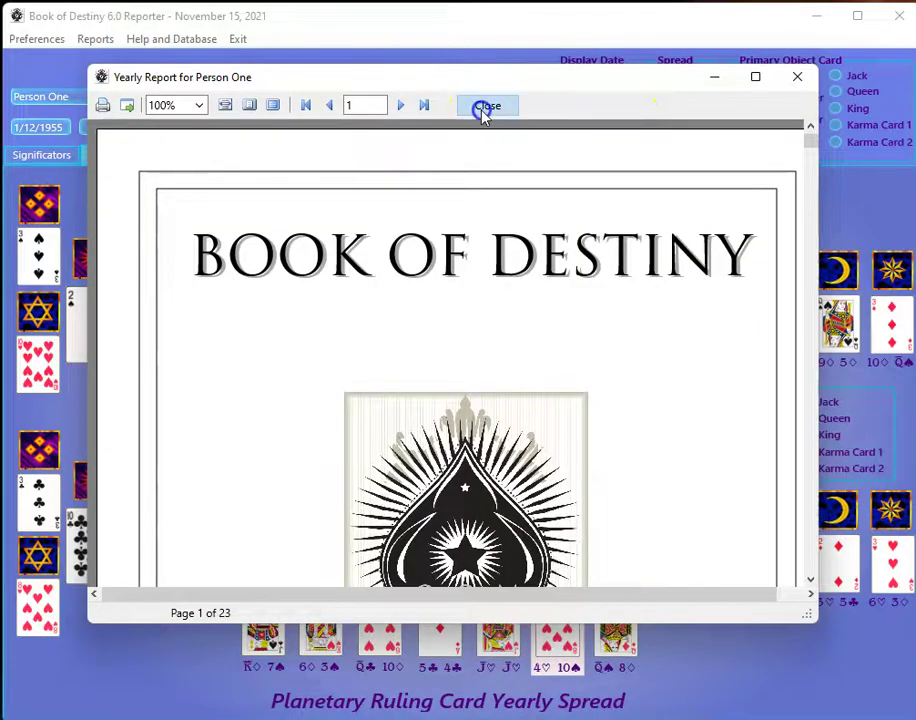
pyautogui.click(484, 107)
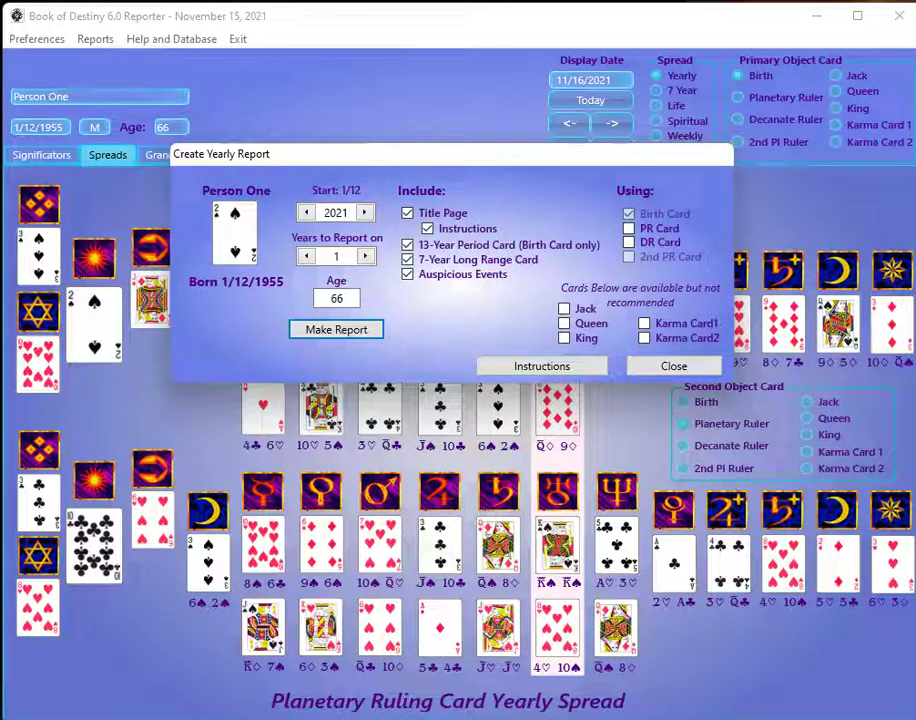
pyautogui.press('Return')
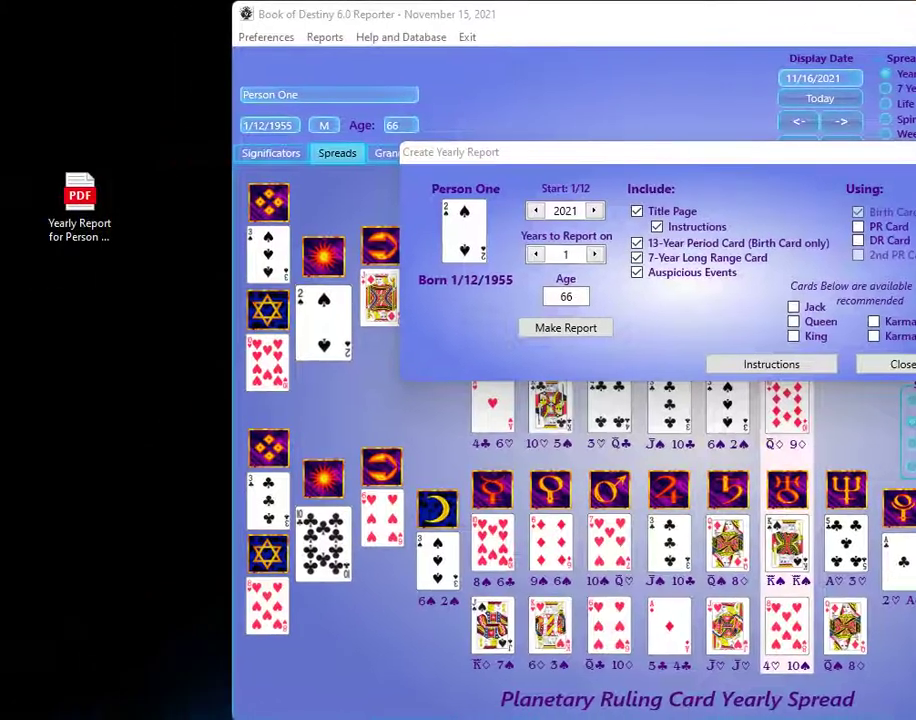
# Step: Open the saved yearly report PDF from the desktop and close the Create Yearly Report dialog
pyautogui.doubleClick(80, 188)
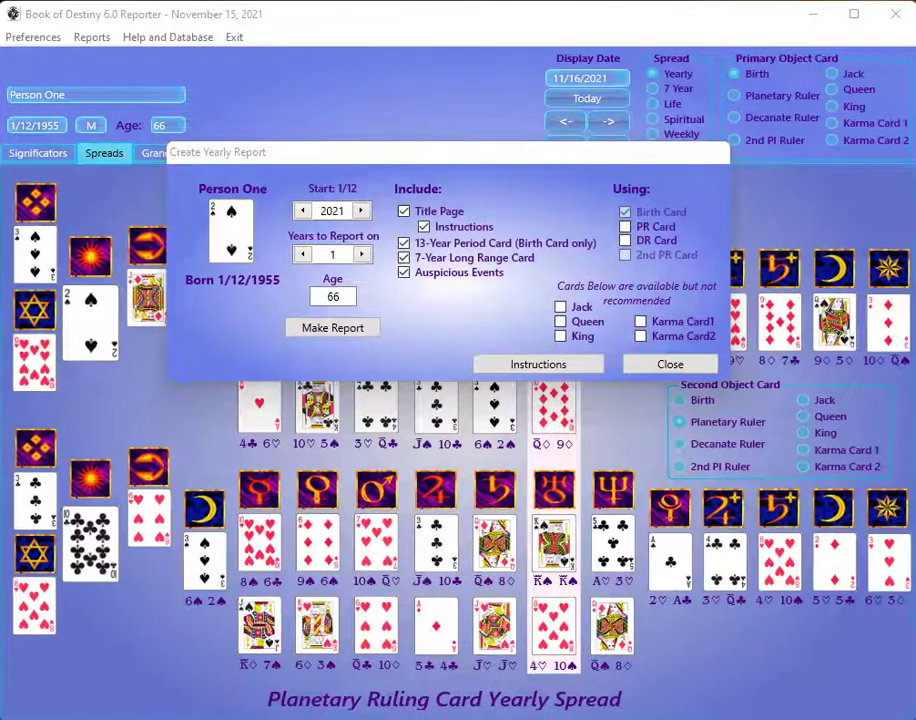
pyautogui.click(652, 368)
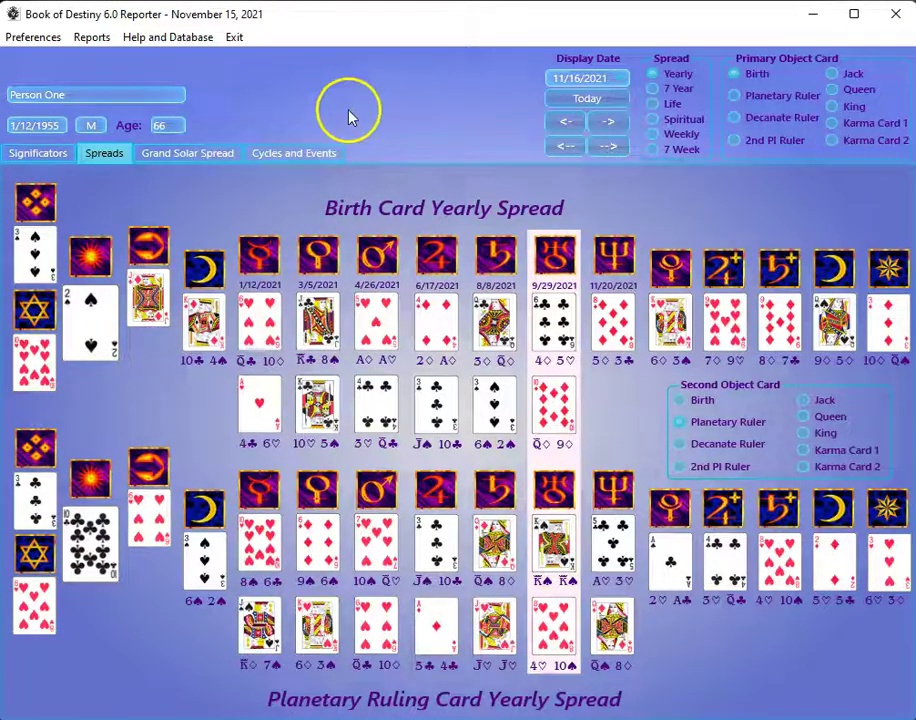
# Step: View the Grand Solar Spread and the Cycles and Events information for Person One, switching between the two
pyautogui.click(184, 160)
pyautogui.click(266, 155)
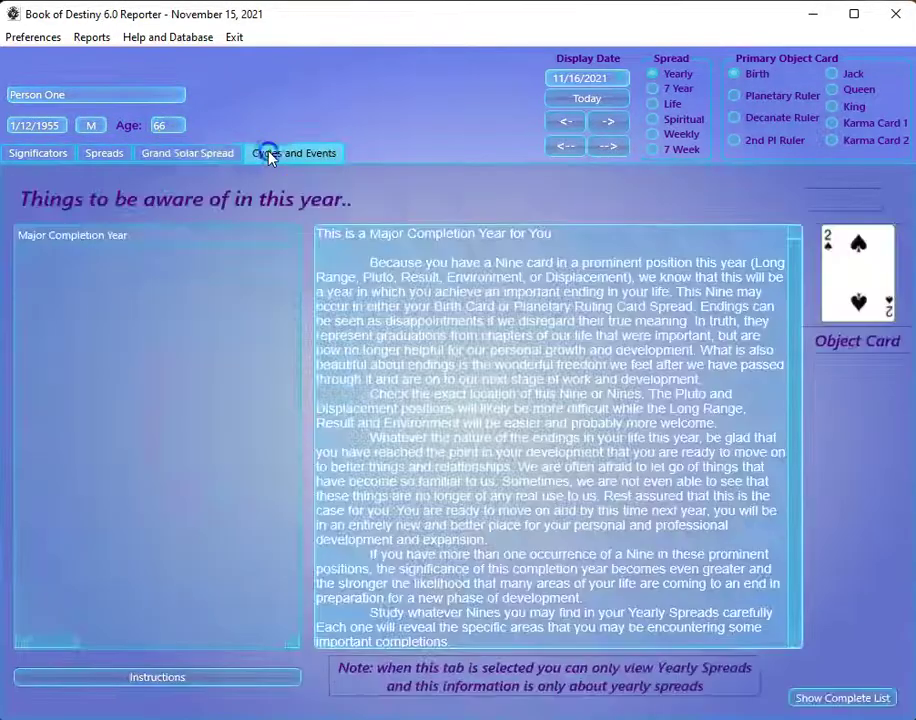
pyautogui.click(203, 155)
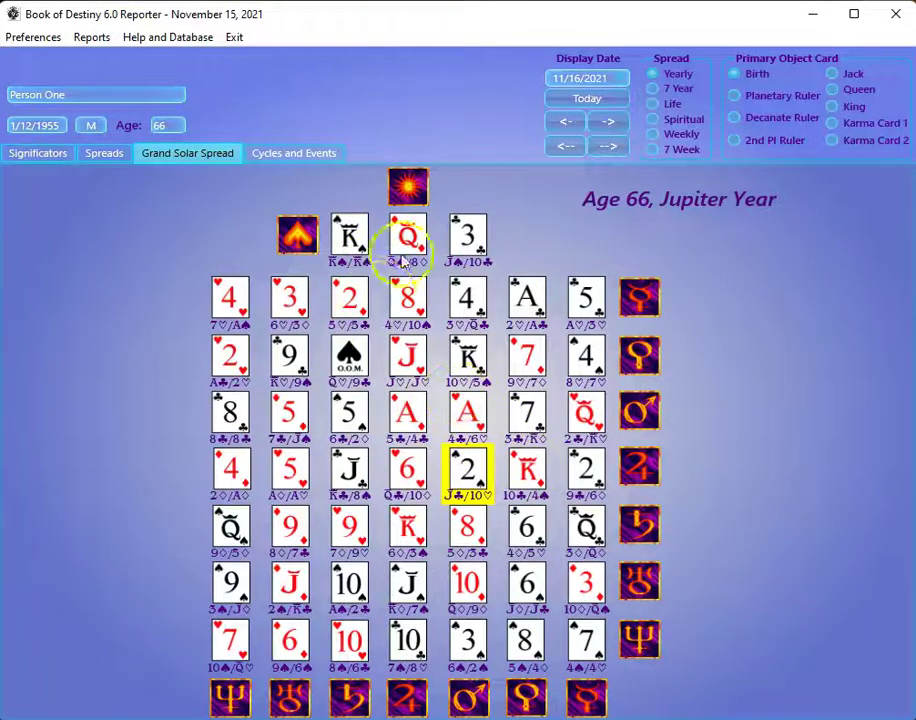
pyautogui.click(288, 155)
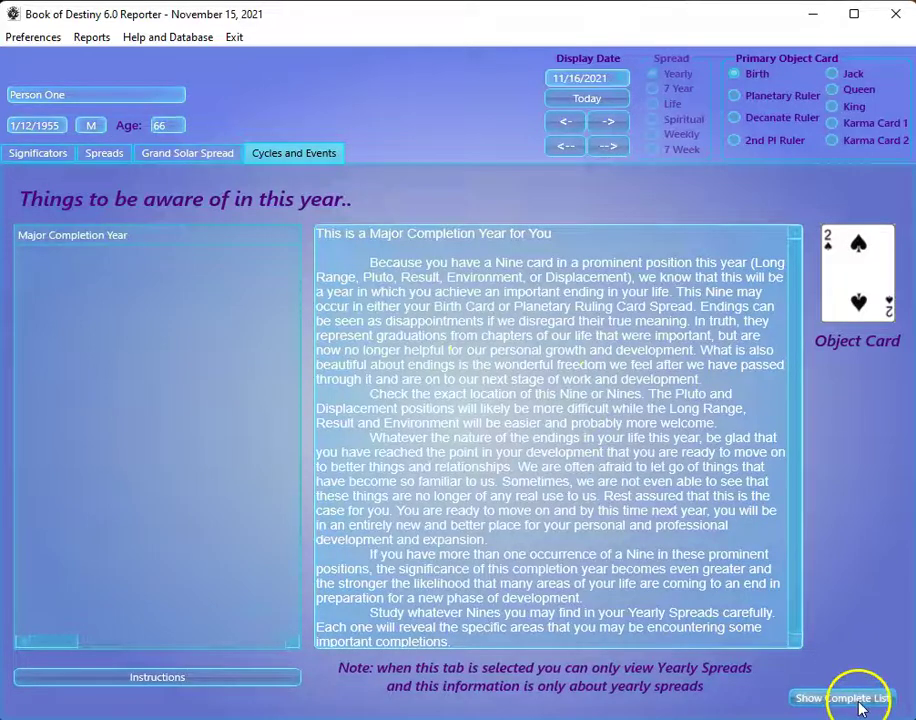
# Step: Show the complete list of yearly cycles and events, read the Major Completion Year entry and consult the instructions
pyautogui.click(805, 699)
pyautogui.moveTo(300, 276); pyautogui.dragTo(292, 237)
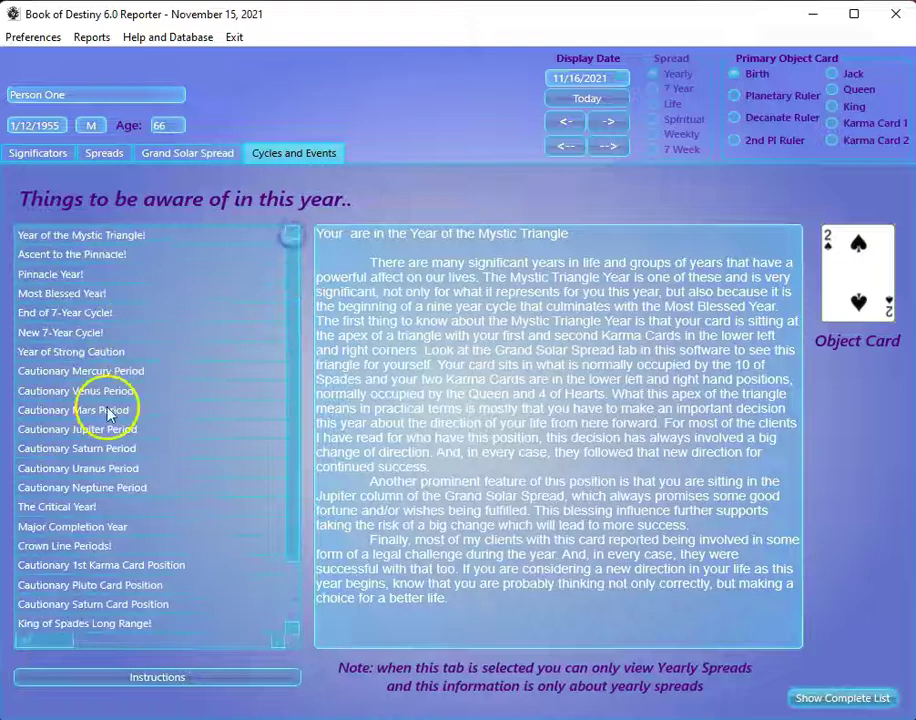
pyautogui.scroll(-2, 113, 403)
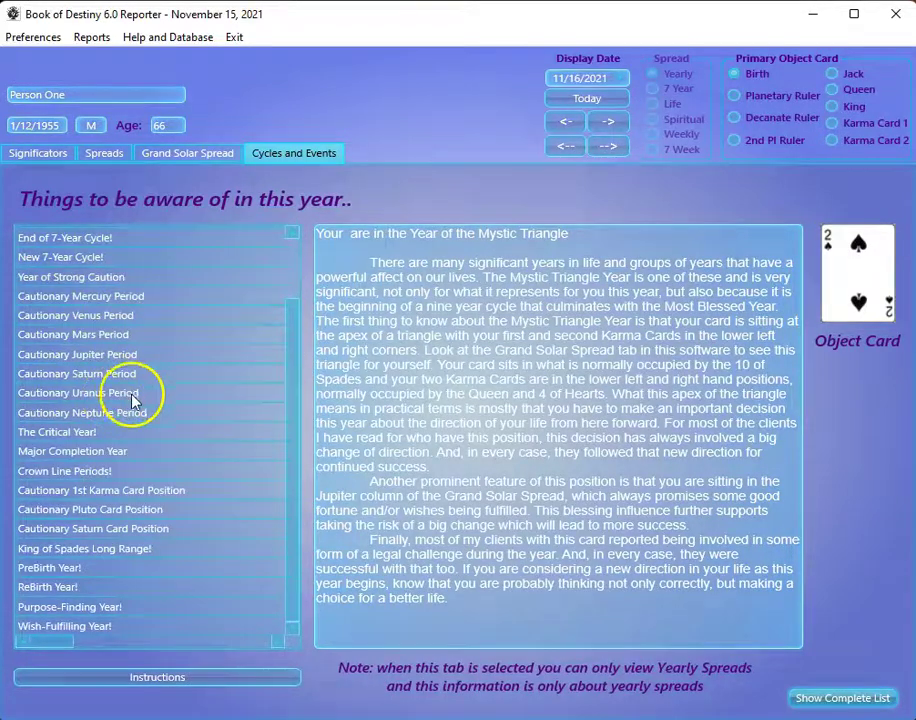
pyautogui.click(67, 497)
pyautogui.click(67, 455)
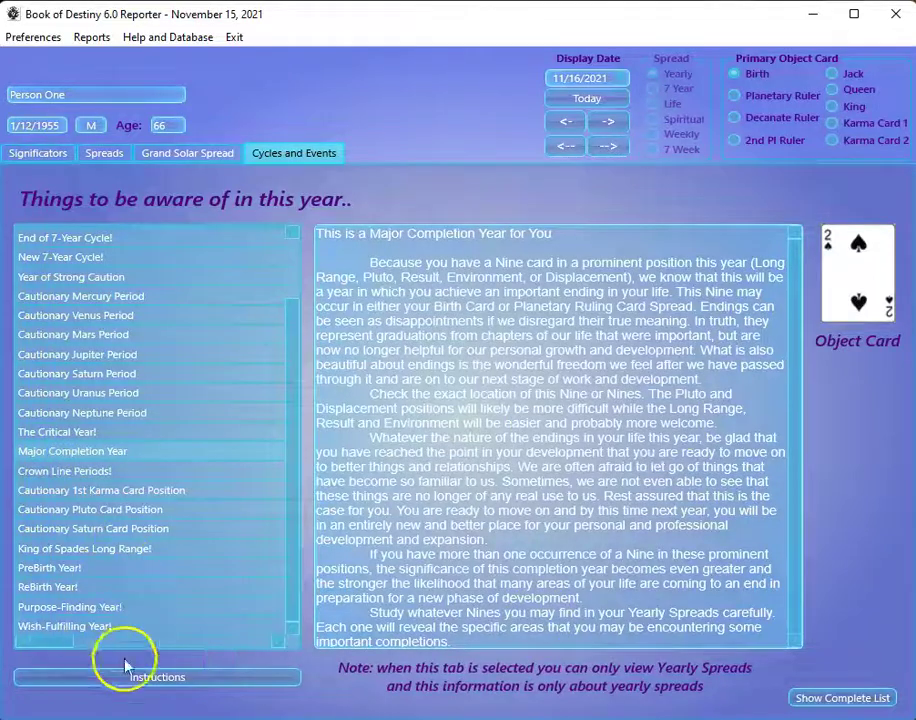
pyautogui.click(160, 678)
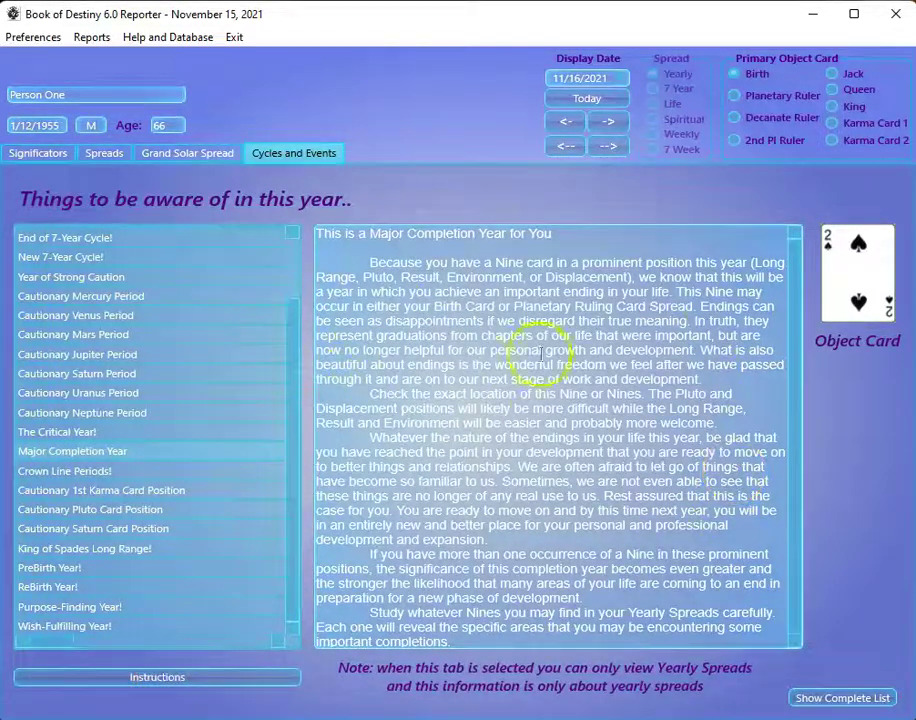
# Step: Revisit the Grand Solar Spread, return to the yearly spreads and look over the help and database choices
pyautogui.click(190, 156)
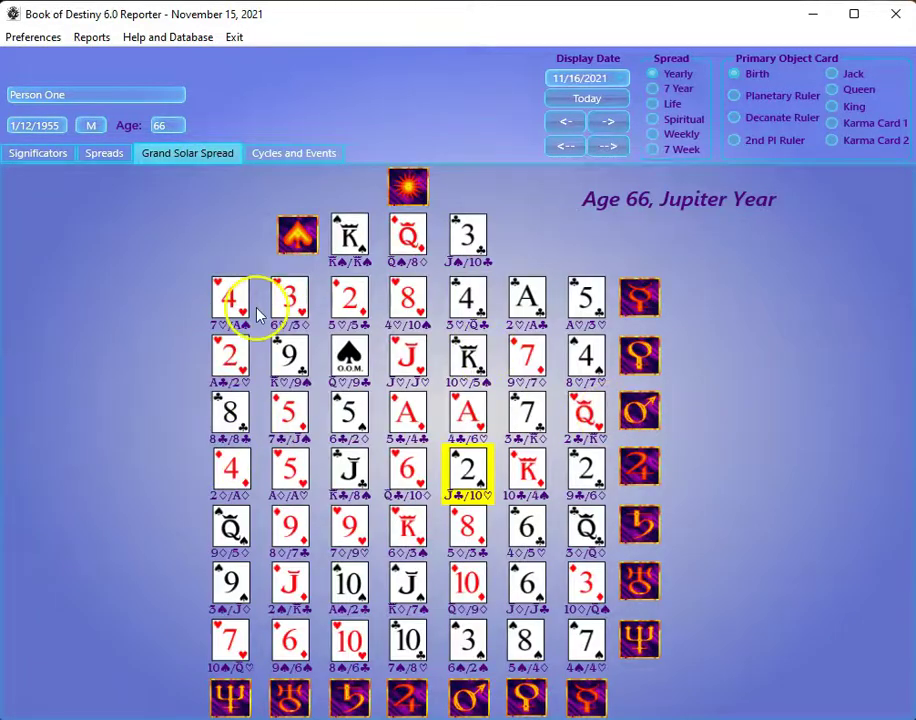
pyautogui.click(104, 156)
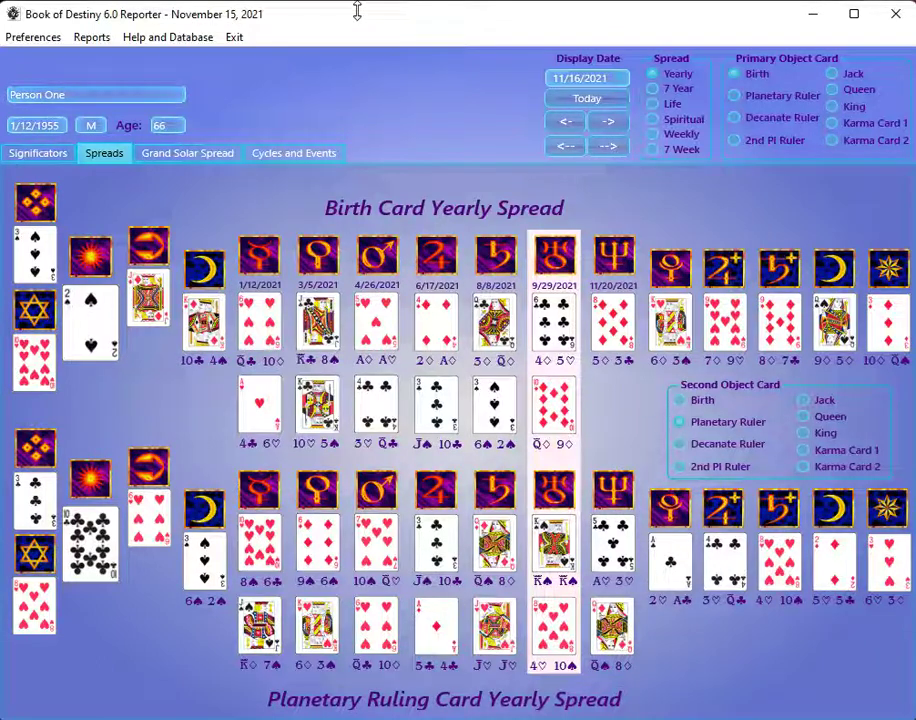
pyautogui.click(174, 44)
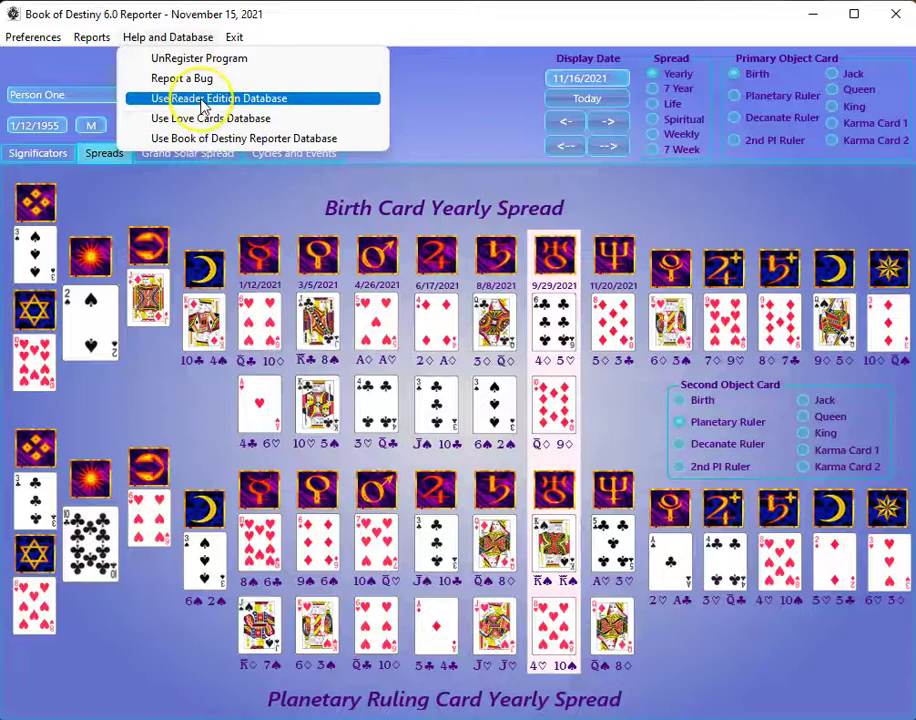
pyautogui.click(390, 31)
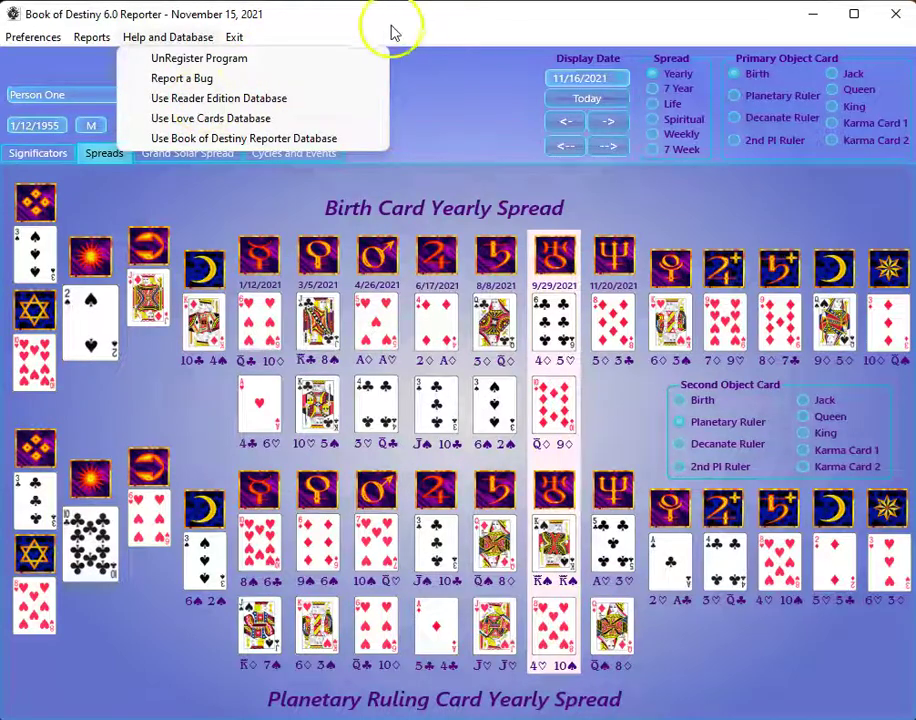
# Step: Open the Linear Spreads Report setup to look at its options and cancel it without running the report
pyautogui.click(92, 41)
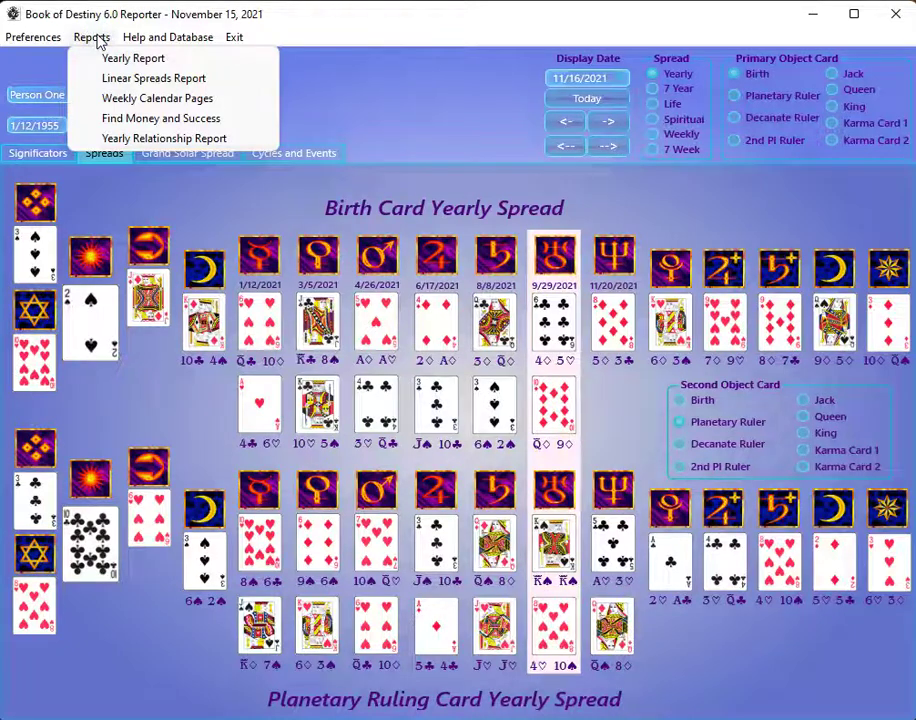
pyautogui.click(117, 80)
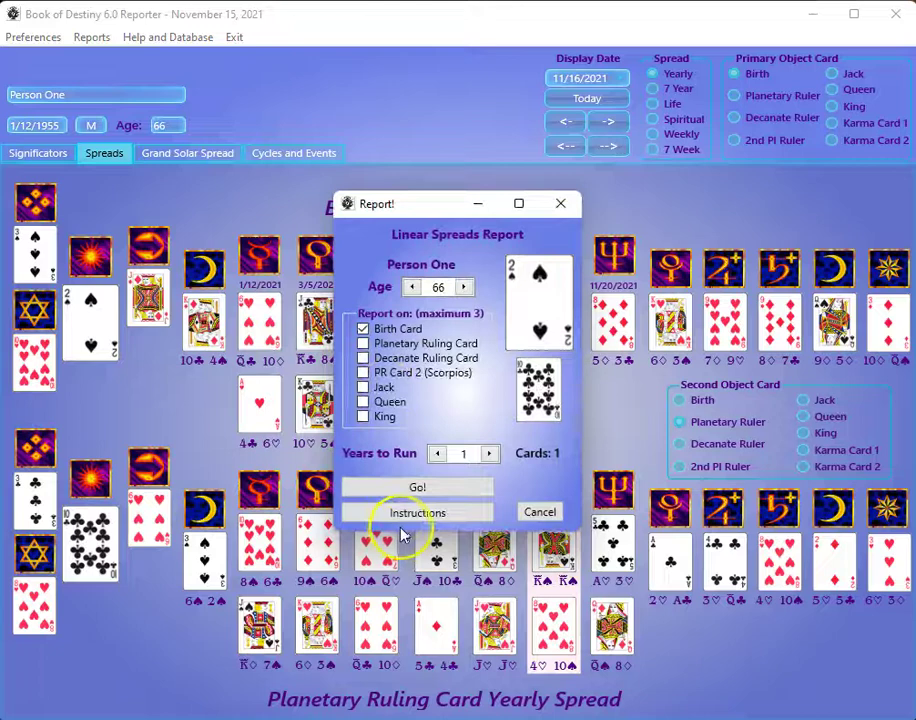
pyautogui.click(532, 510)
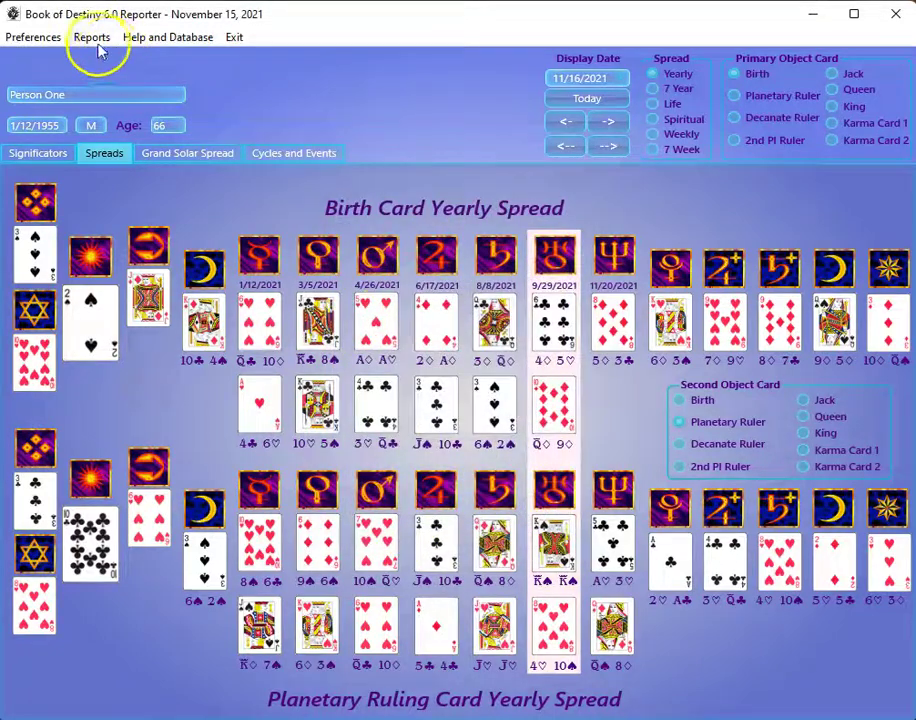
# Step: Open the Weekly Calendar Report setup to look at its options and close it without making a report
pyautogui.click(91, 37)
pyautogui.click(108, 97)
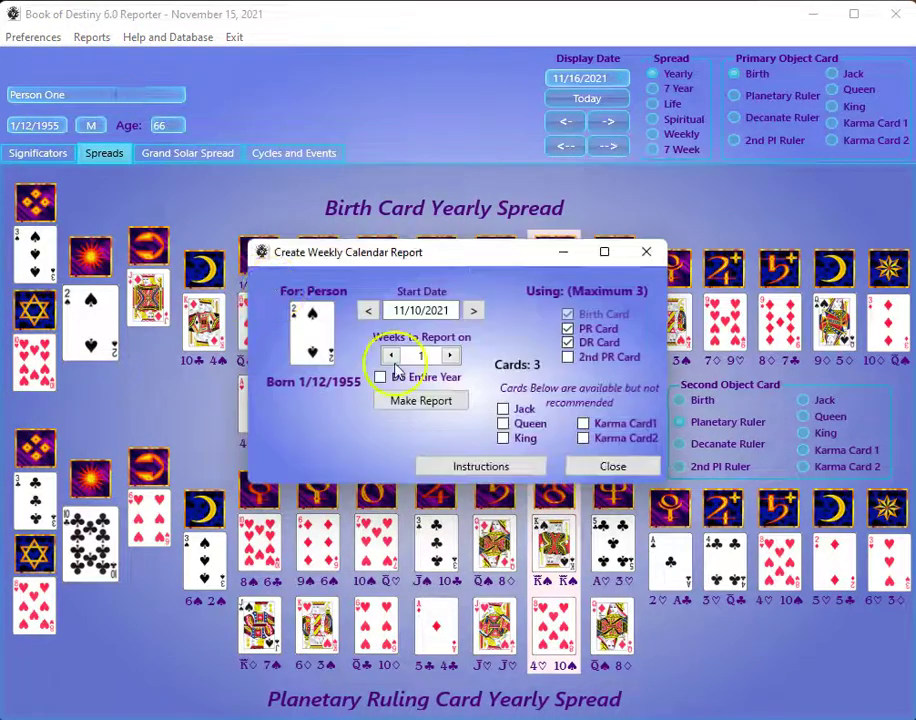
pyautogui.click(641, 474)
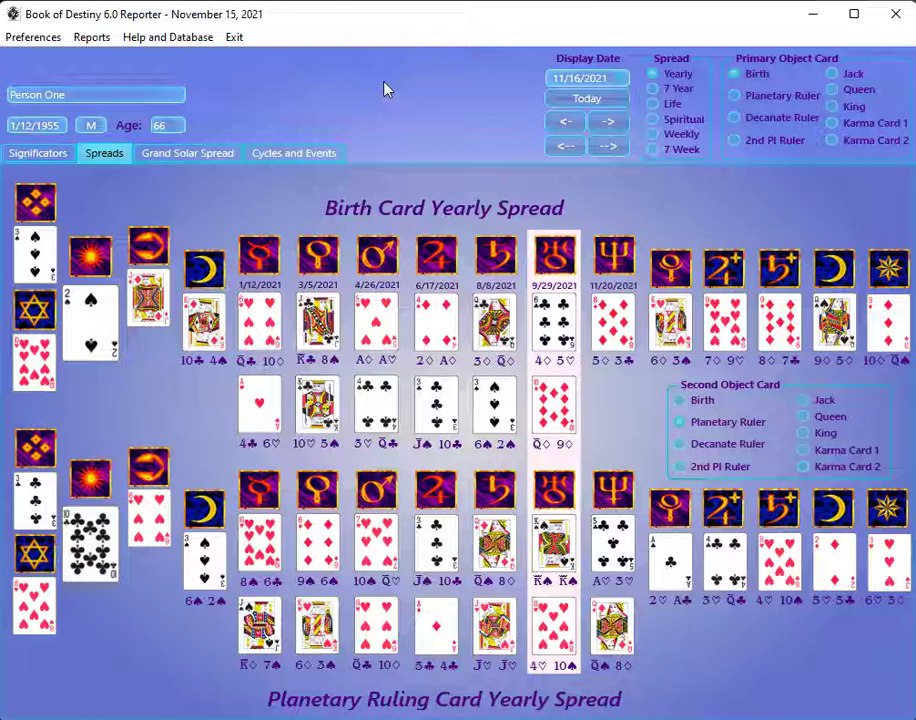
pyautogui.click(377, 91)
pyautogui.click(393, 10)
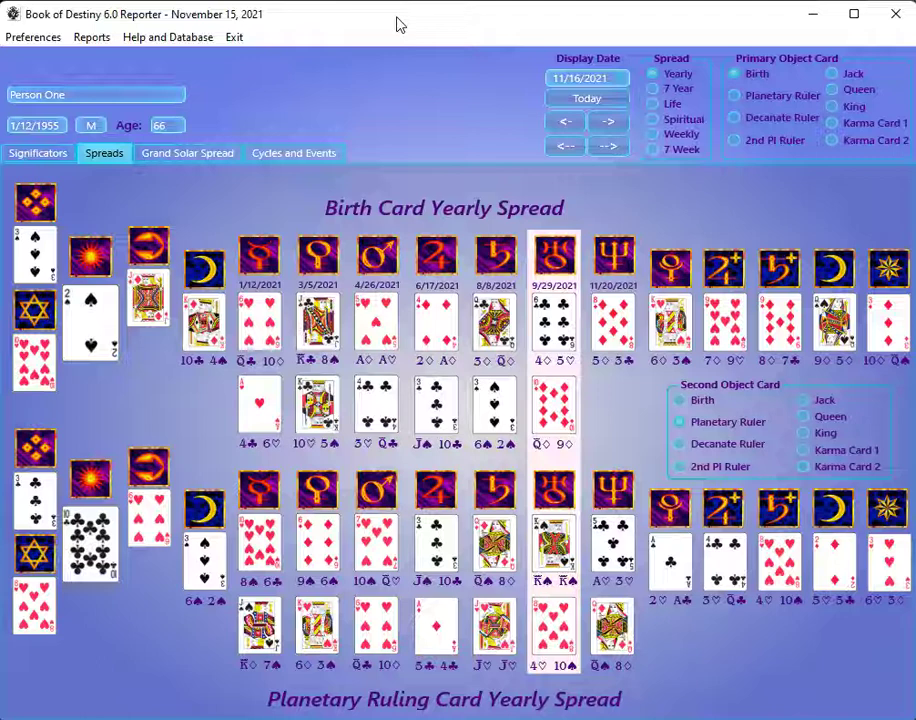
# Step: Open the main preferences to look at the gradient color and opening tab settings, and close them
pyautogui.click(30, 38)
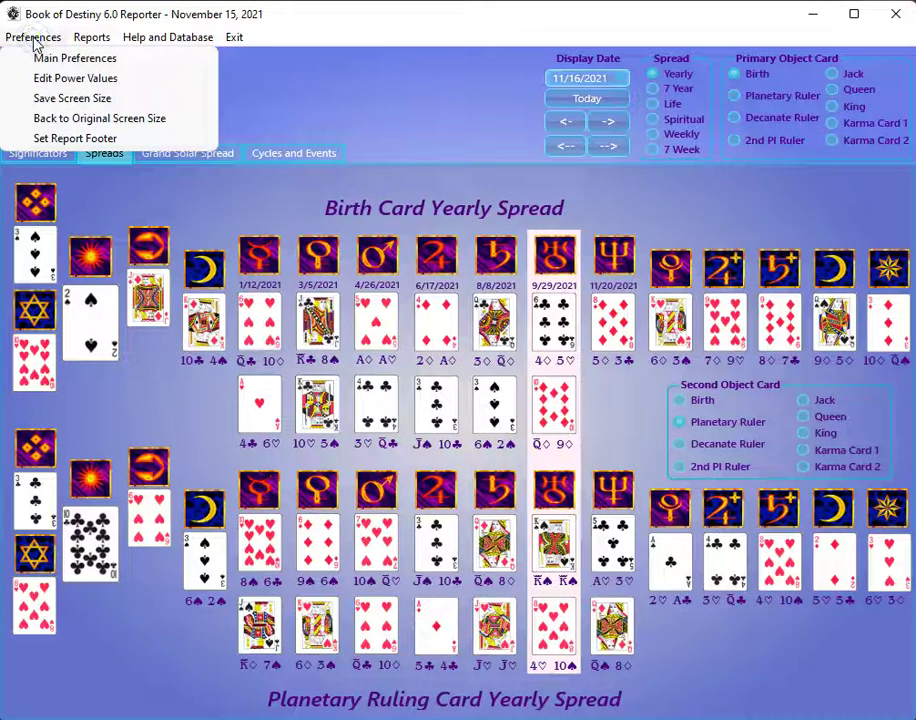
pyautogui.click(37, 60)
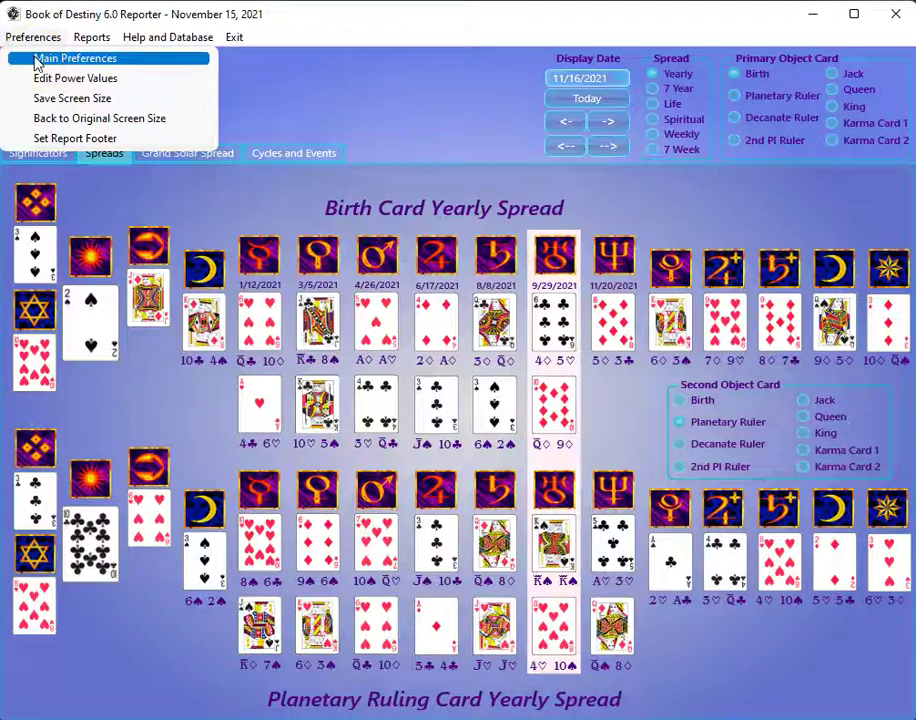
pyautogui.click(575, 419)
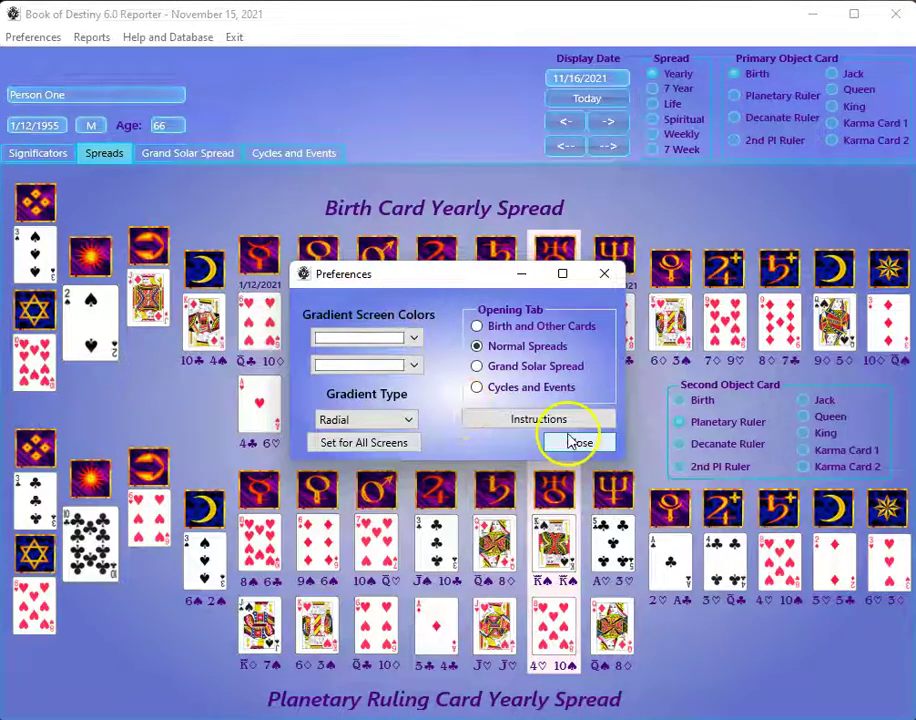
pyautogui.click(580, 443)
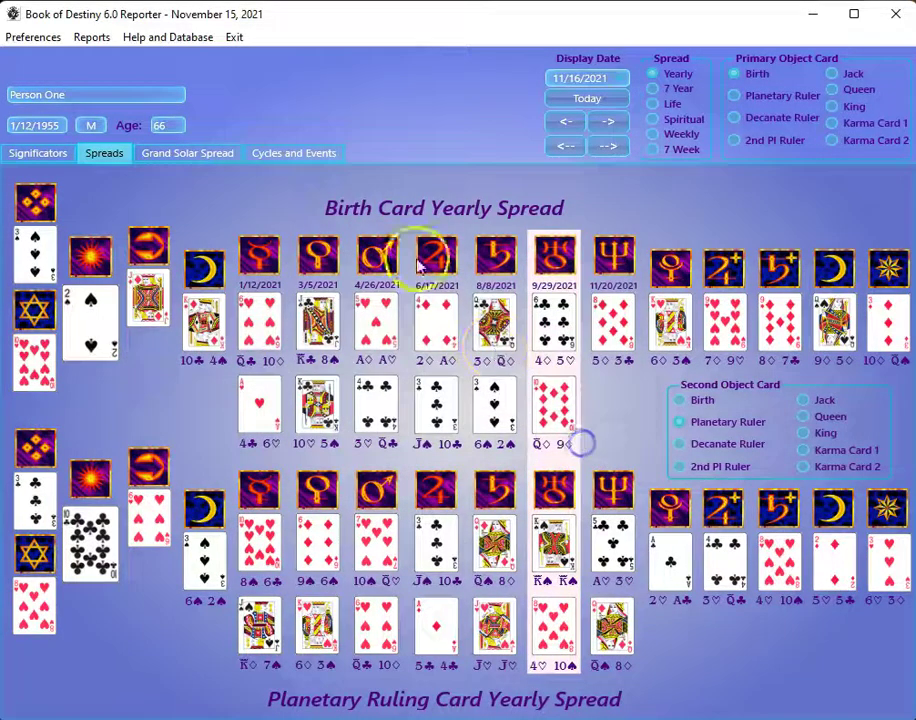
# Step: Open the power values editor, view the 10 of Diamonds entries for Long Range and Neptune, and close the editor
pyautogui.click(30, 38)
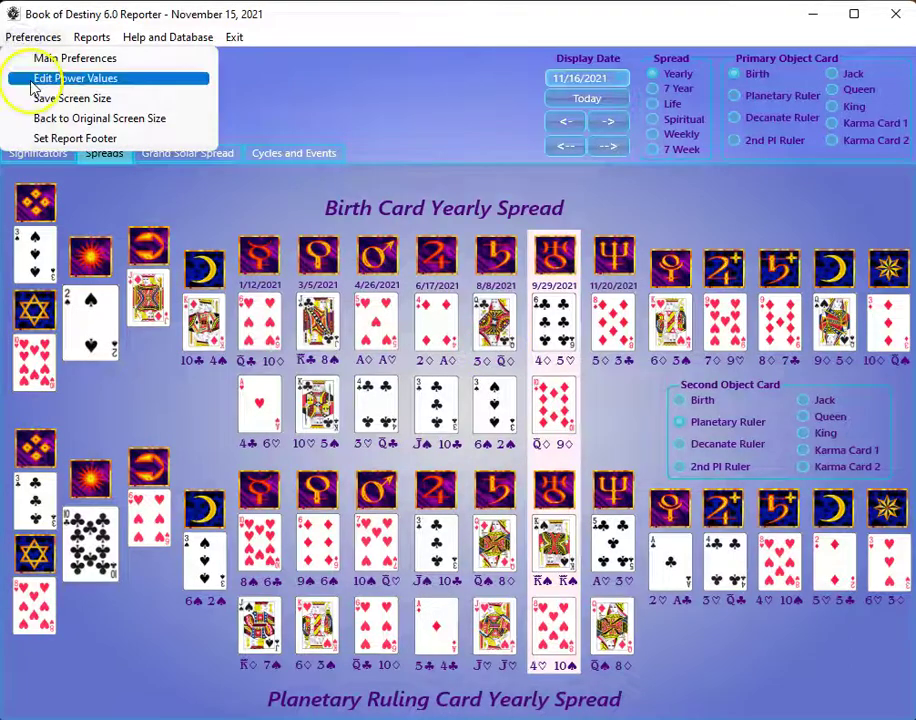
pyautogui.click(31, 85)
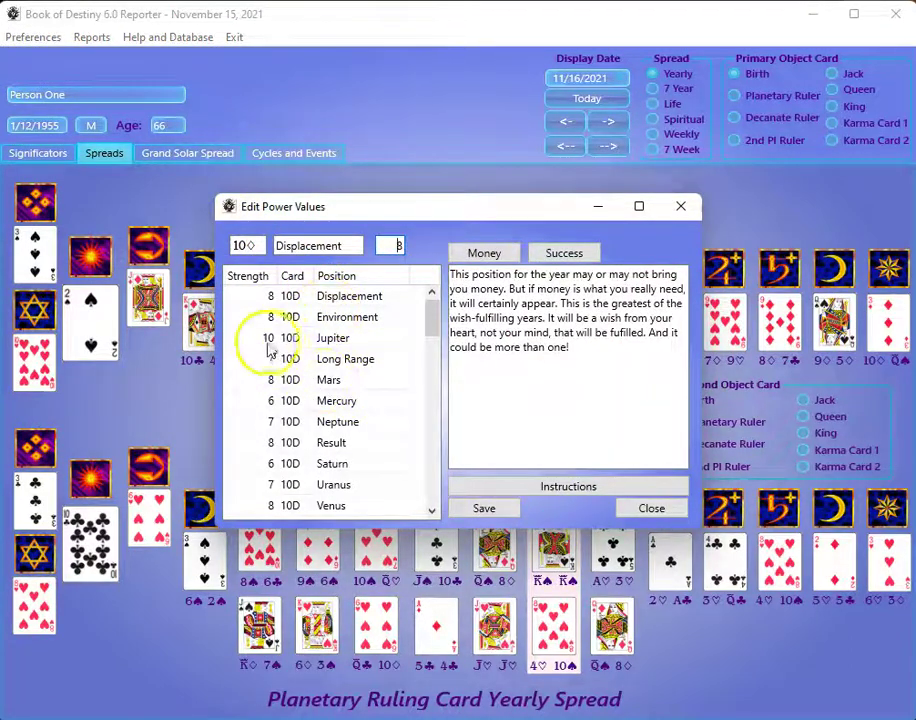
pyautogui.click(338, 358)
pyautogui.click(336, 421)
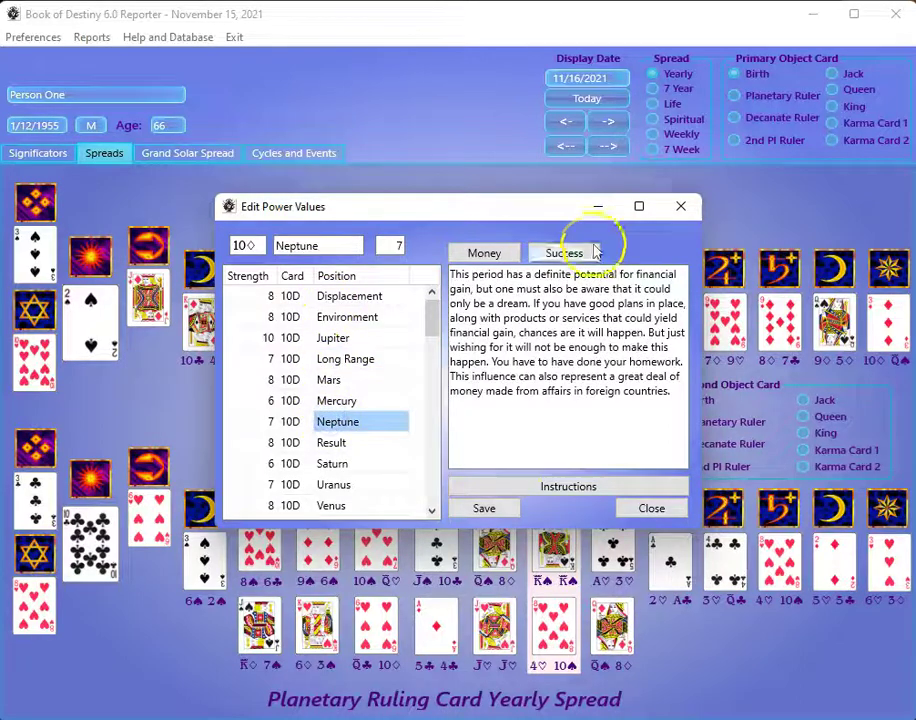
pyautogui.click(651, 509)
pyautogui.click(60, 35)
pyautogui.moveTo(95, 38)
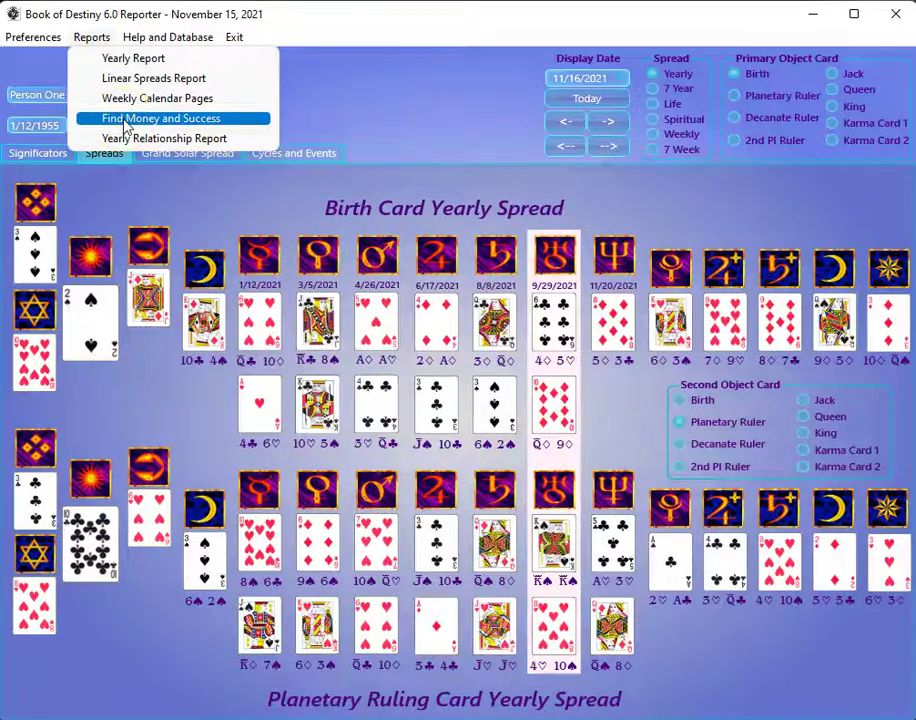
pyautogui.click(358, 10)
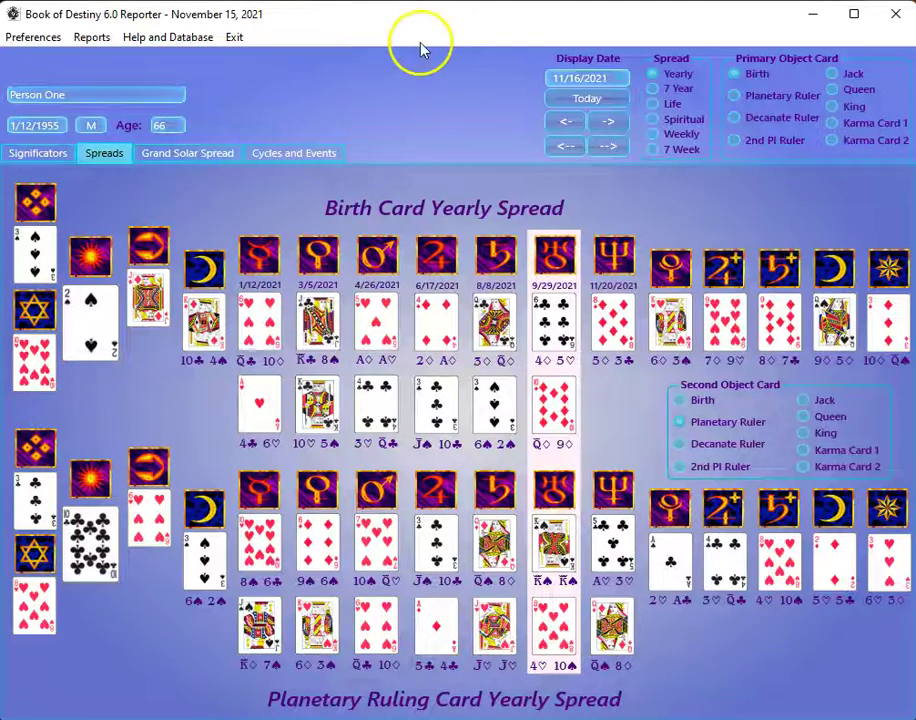